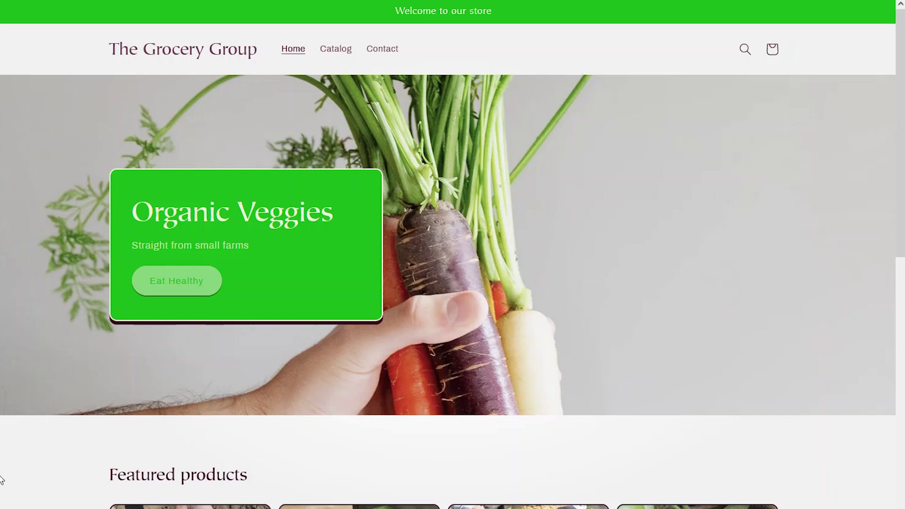
# Examine the storefront's featured products and the Farm Cucumbers product page down to its Good Food For You section
pyautogui.scroll(-9, 32, 460)
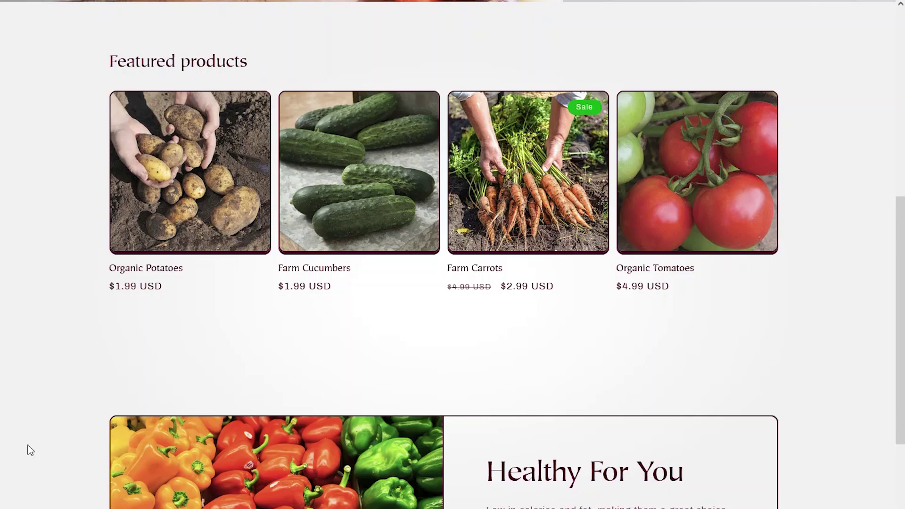
pyautogui.click(333, 193)
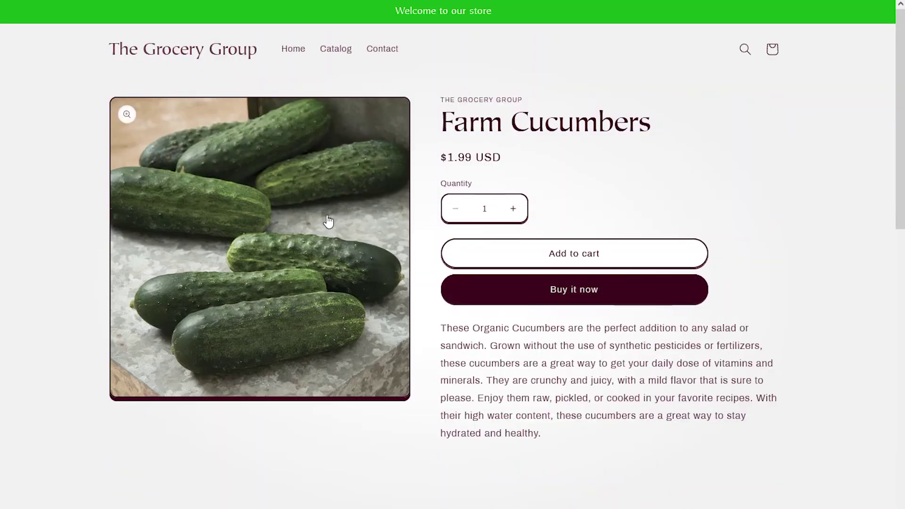
pyautogui.scroll(-8, 801, 428)
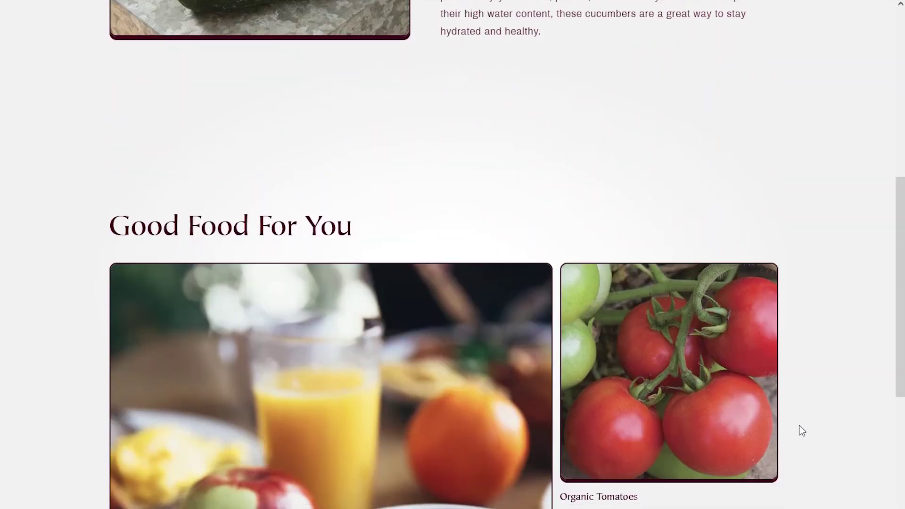
pyautogui.scroll(-4, 800, 429)
pyautogui.scroll(8, 800, 429)
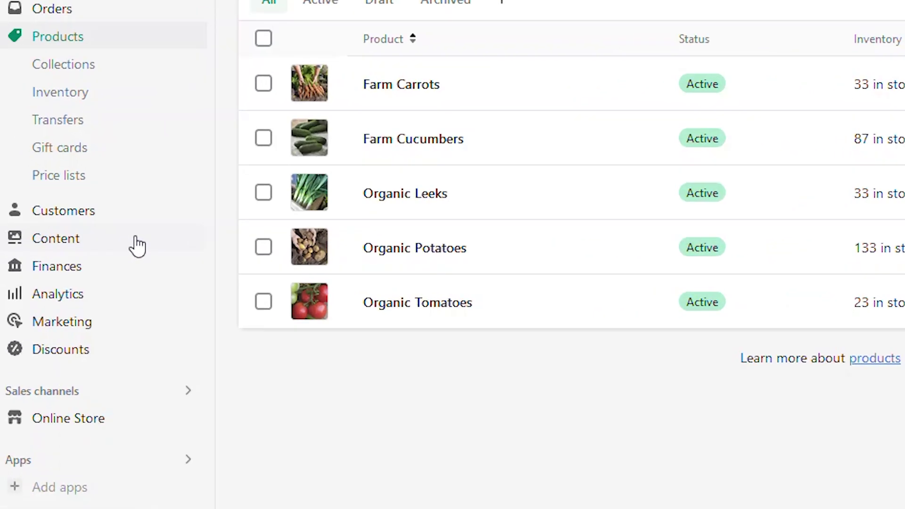
# Start a new metaobject definition in the store admin's content area and name it Farms
pyautogui.click(136, 245)
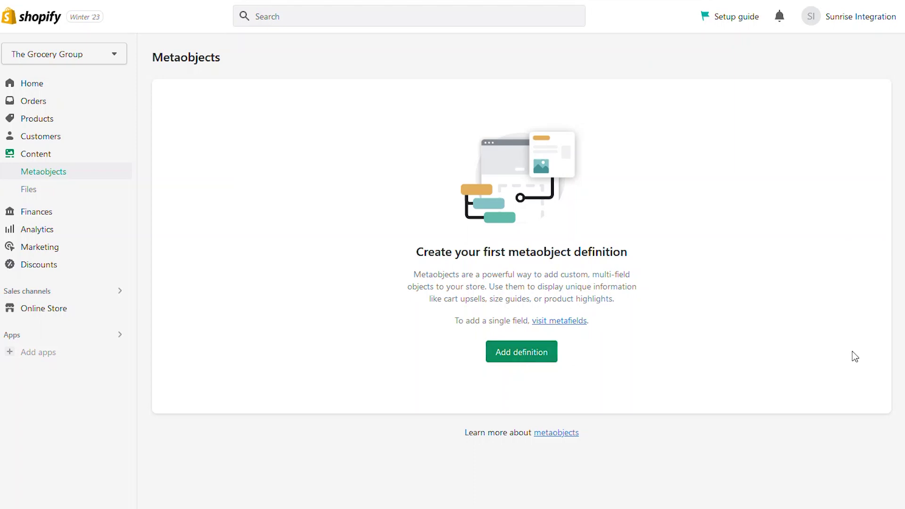
pyautogui.click(513, 353)
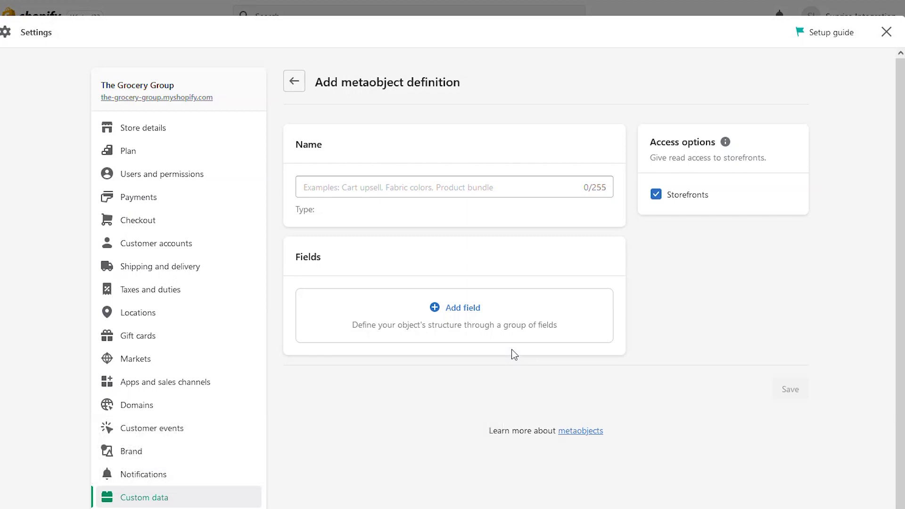
pyautogui.click(356, 186)
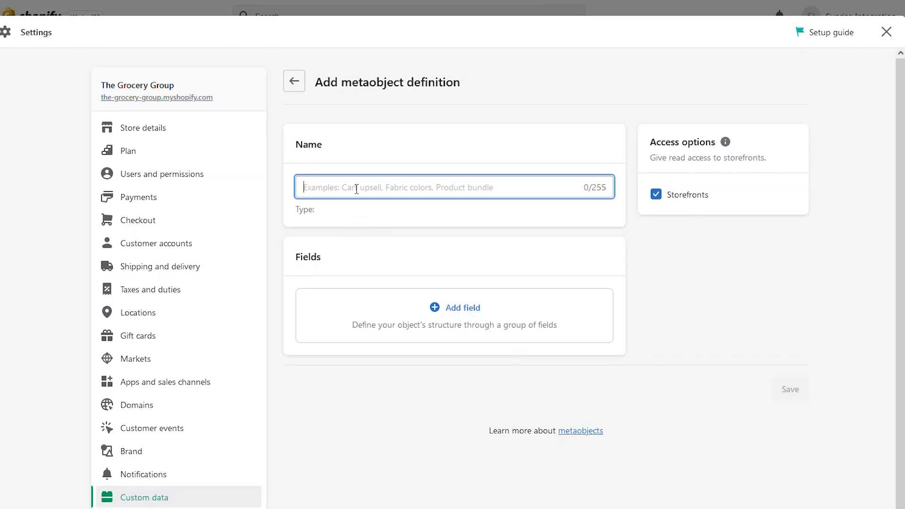
pyautogui.write('Farms')
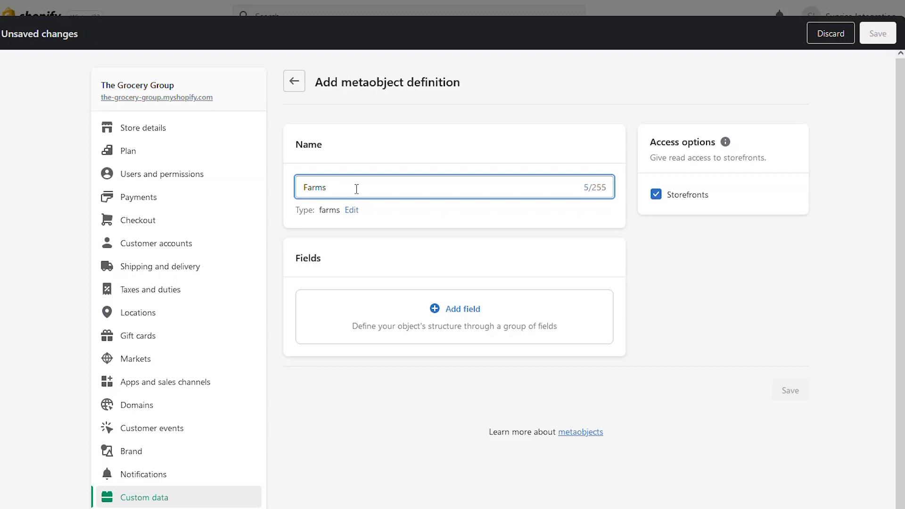
pyautogui.click(406, 243)
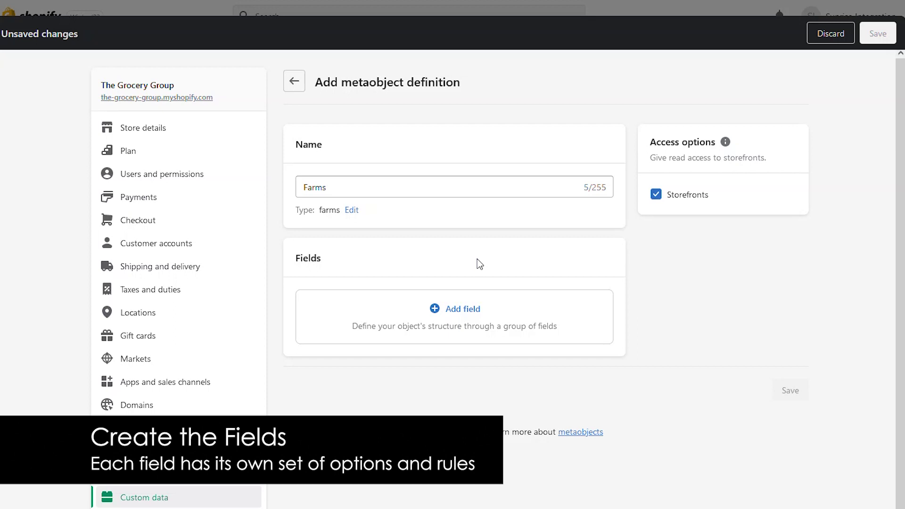
# Create a single line text field called Name in the Farms definition, with the description "Name of the farm"
pyautogui.click(457, 311)
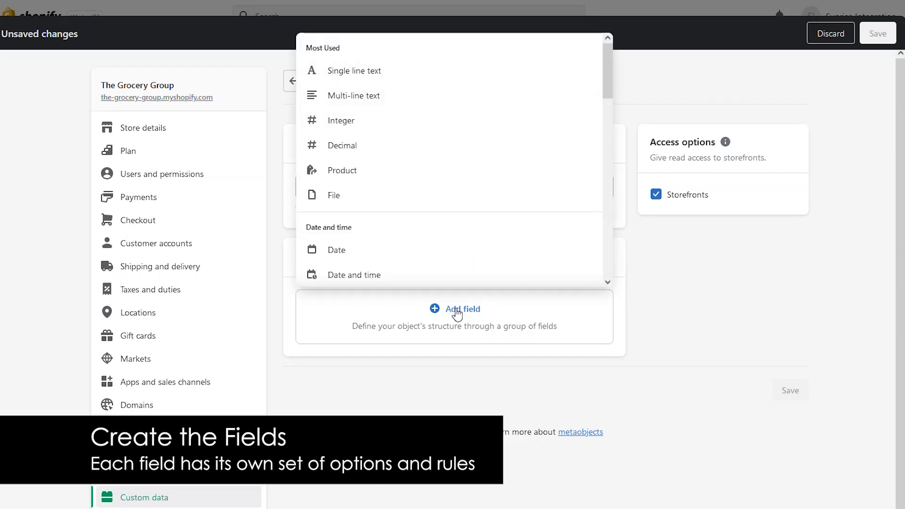
pyautogui.click(375, 75)
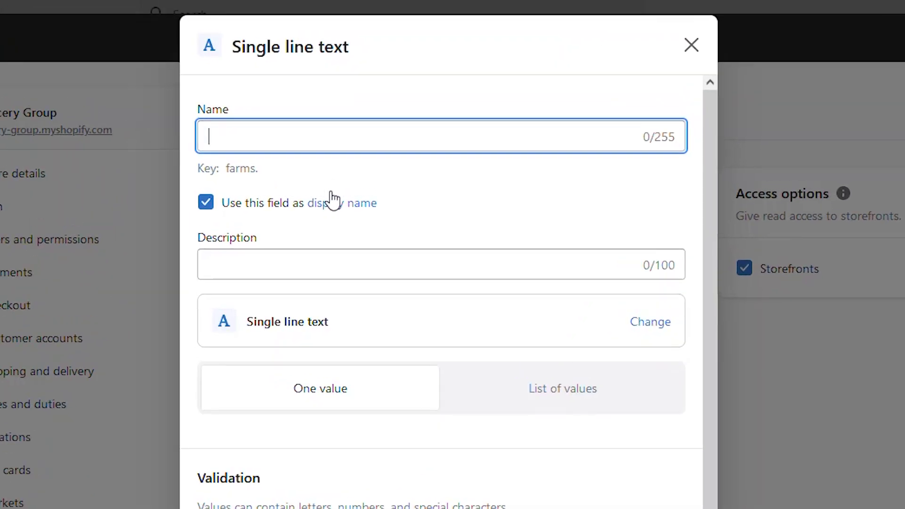
pyautogui.write('Name')
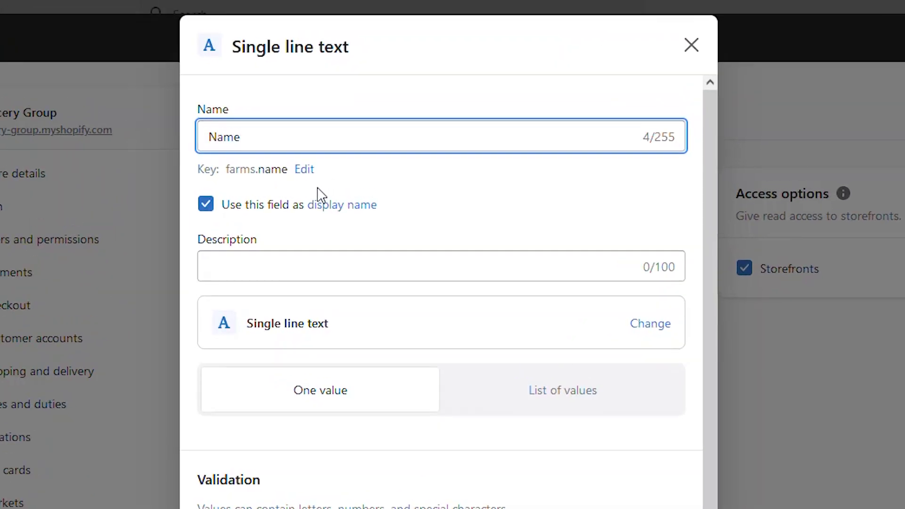
pyautogui.press('Tab')
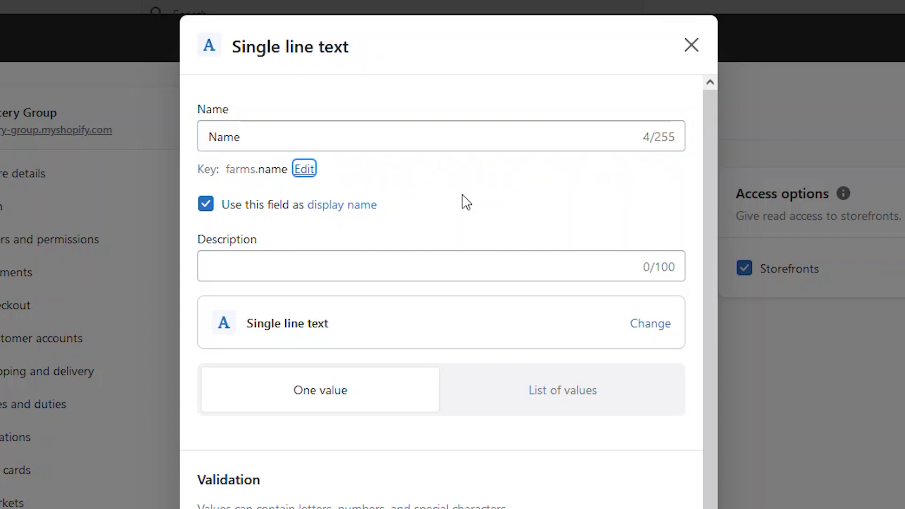
pyautogui.press('Tab')
pyautogui.press('Tab')
pyautogui.press('Tab')
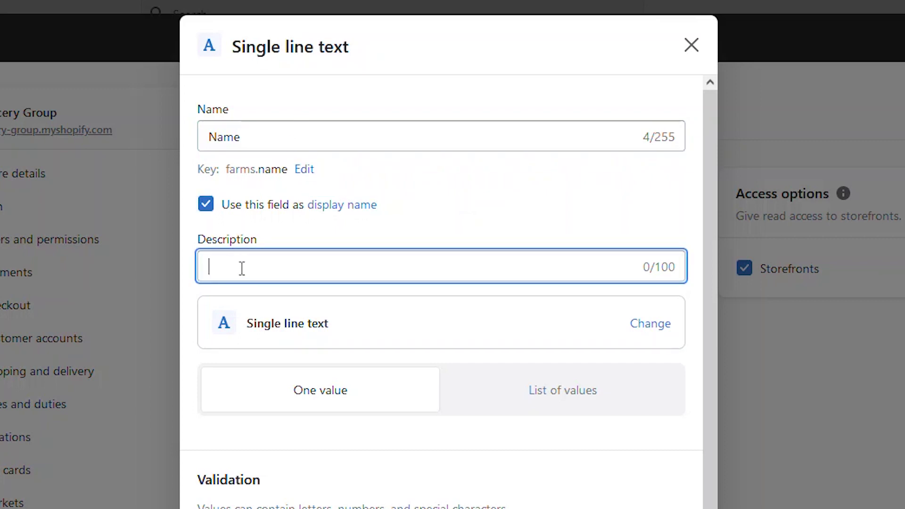
pyautogui.write('Name of the farm')
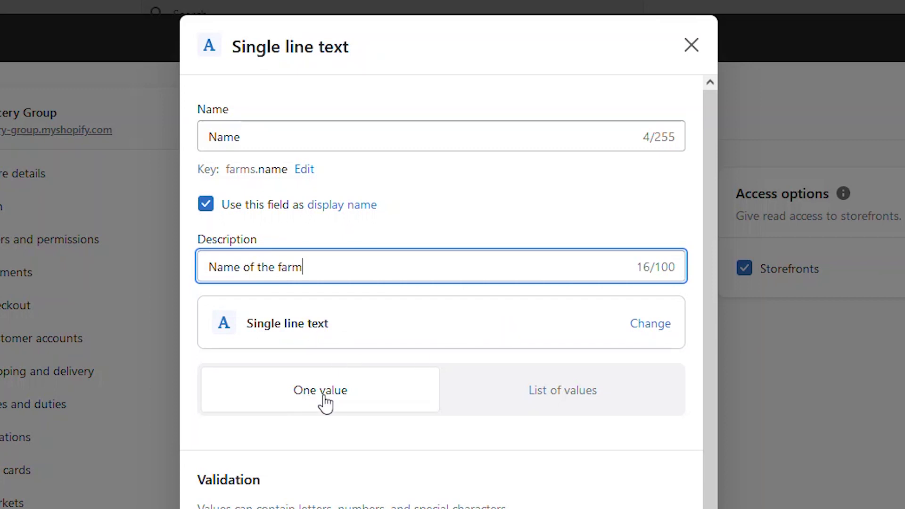
# Make the Name field required with a maximum length of 200 and add it to the definition
pyautogui.scroll(-4, 535, 461)
pyautogui.click(244, 381)
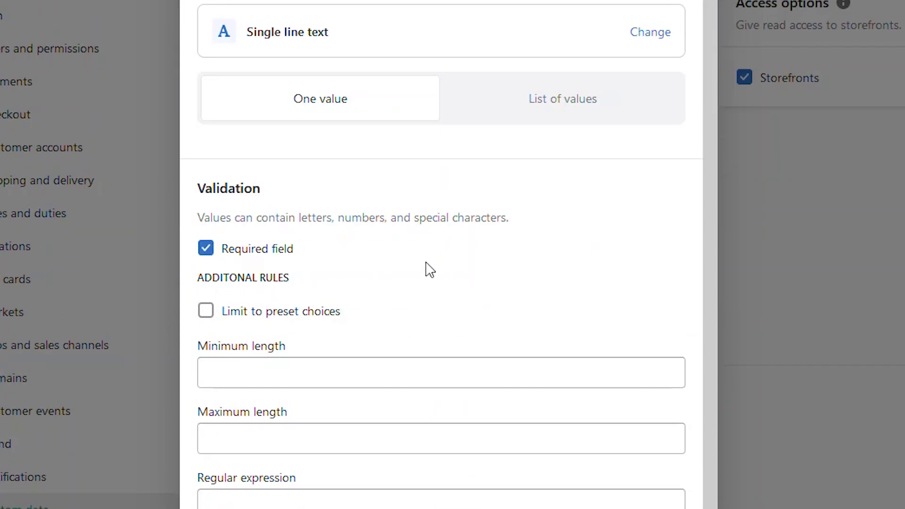
pyautogui.click(254, 442)
pyautogui.write('200')
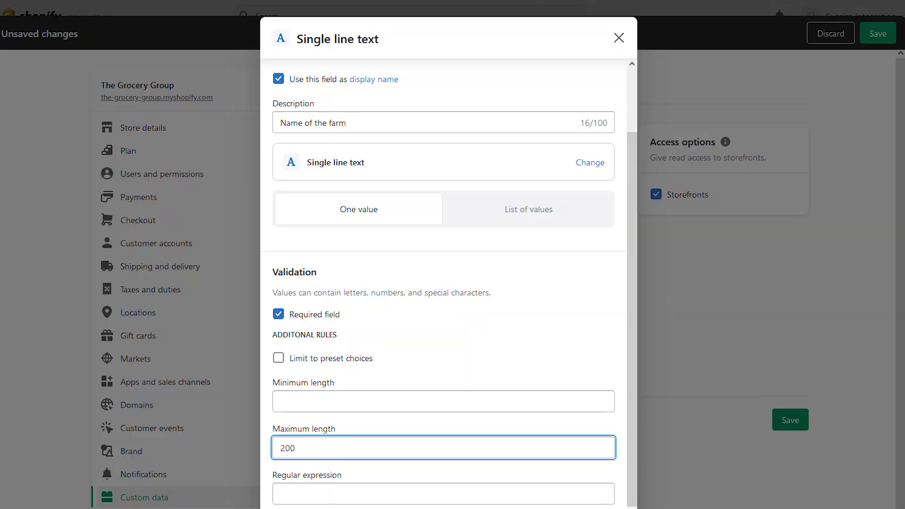
pyautogui.press('Return')
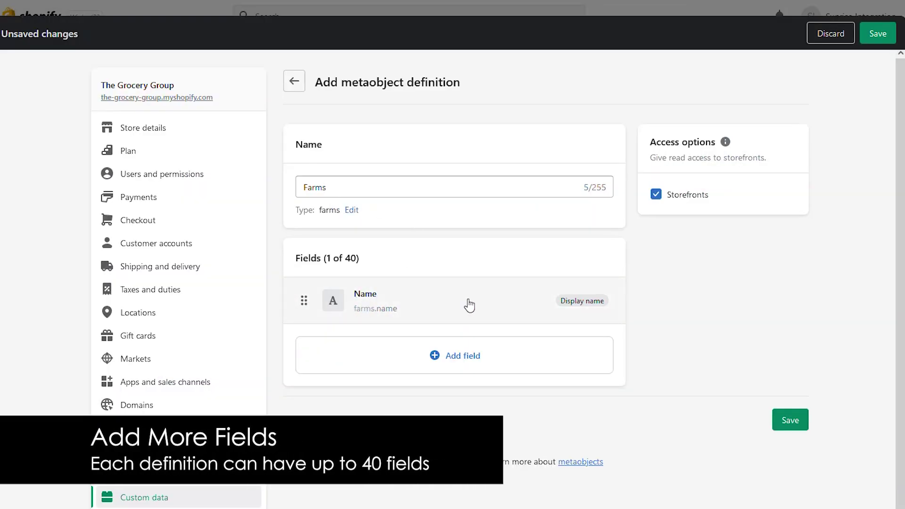
# Add a multi-line text field called Bio with the description "Bio of the farm" to the definition
pyautogui.click(441, 356)
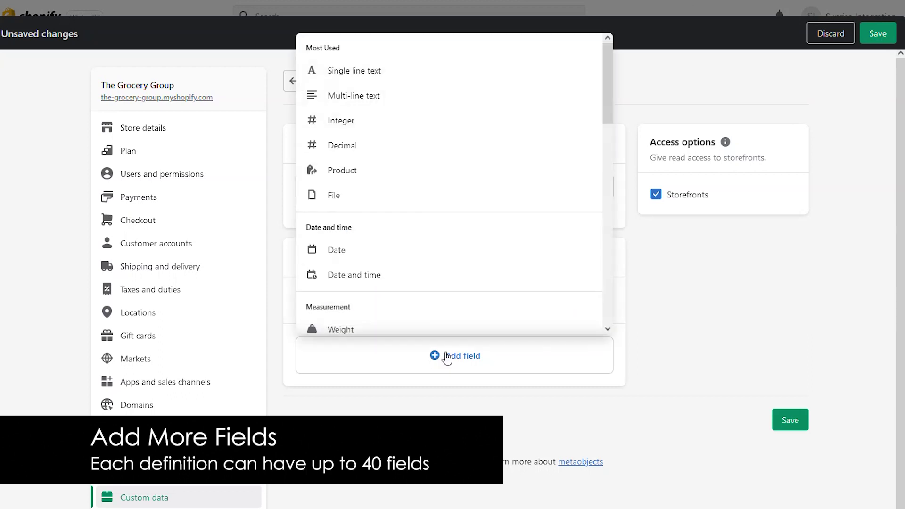
pyautogui.click(378, 97)
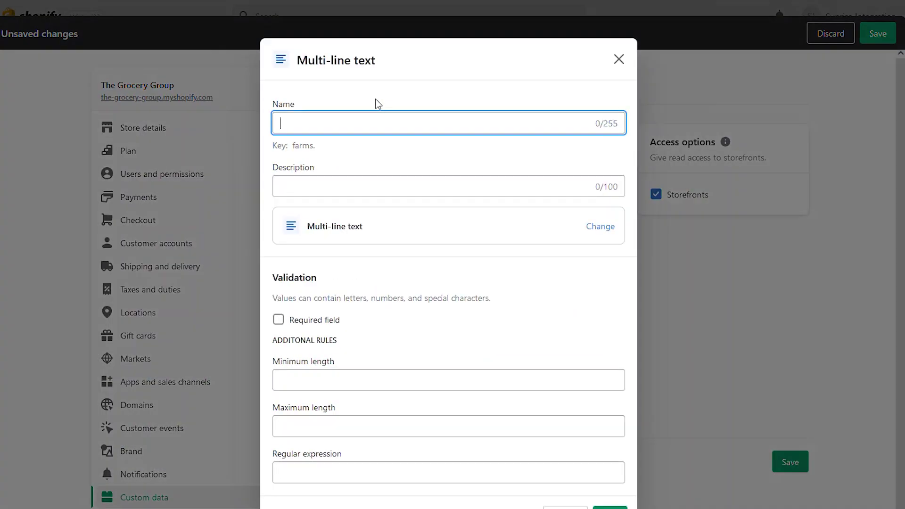
pyautogui.write('Bio')
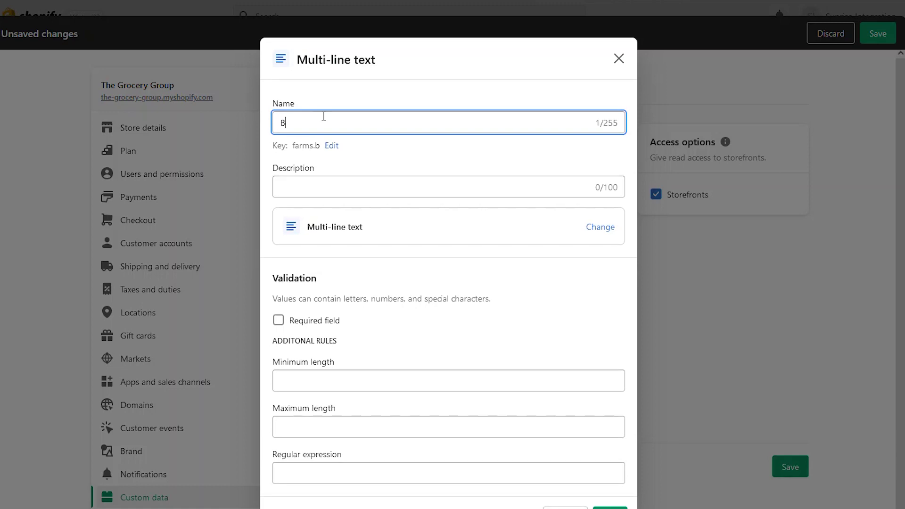
pyautogui.click(300, 185)
pyautogui.write('Bio of the farm')
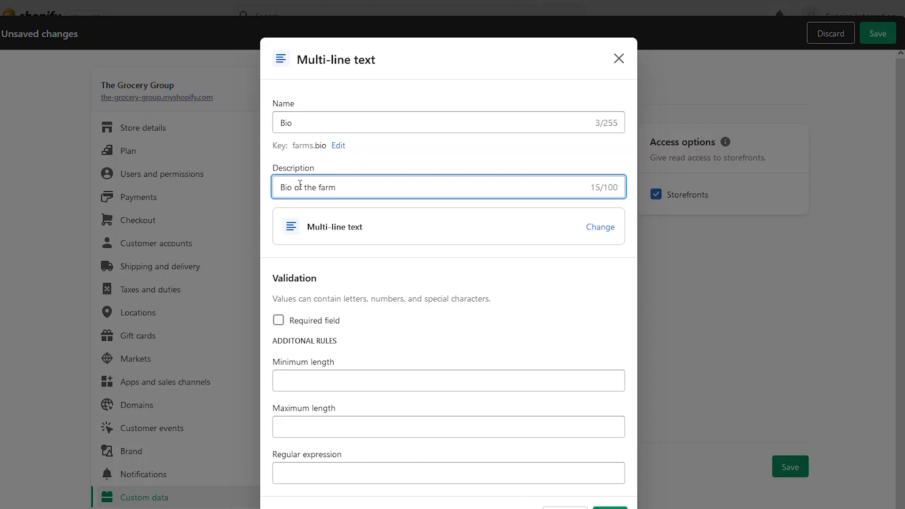
pyautogui.press('Return')
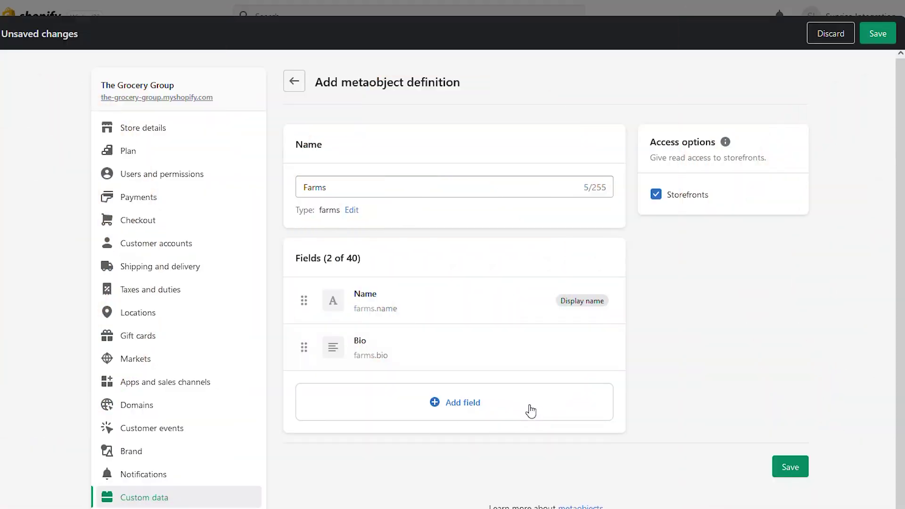
# Create a file field called Image in the definition, with the description "Picture of the farm"
pyautogui.click(531, 410)
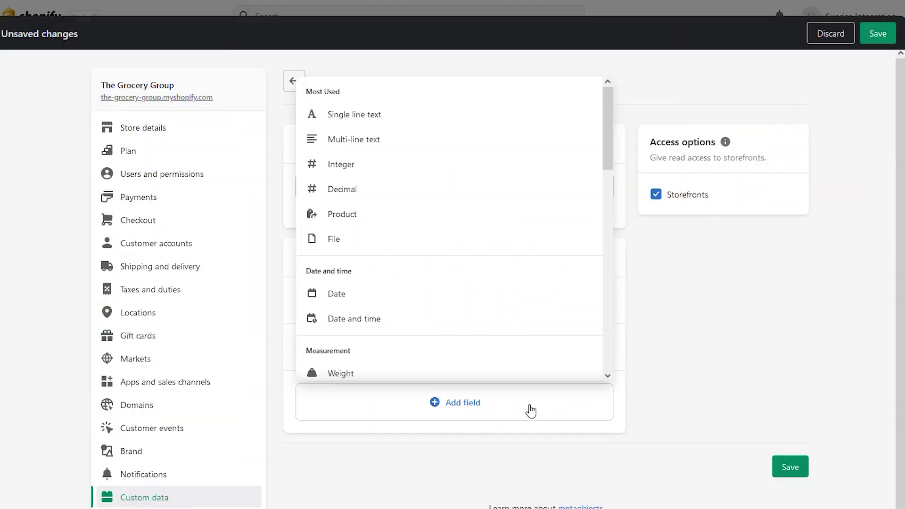
pyautogui.click(367, 245)
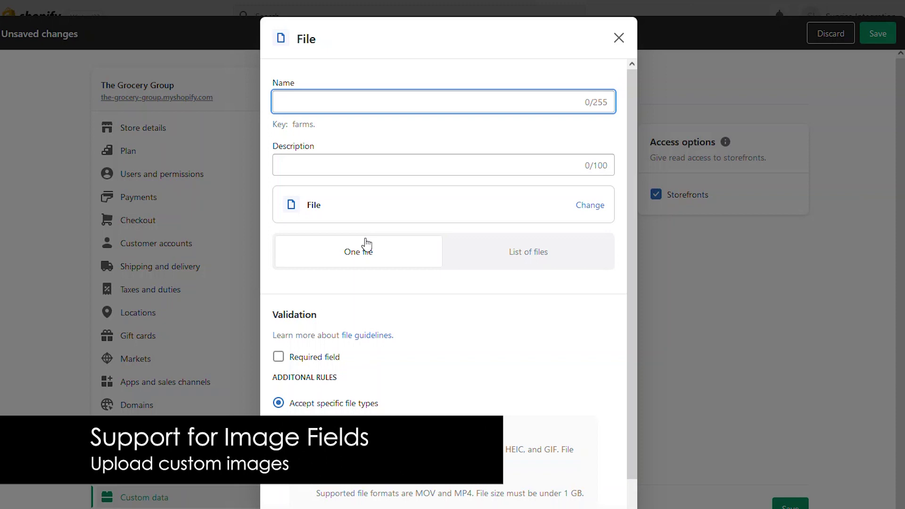
pyautogui.write('Image')
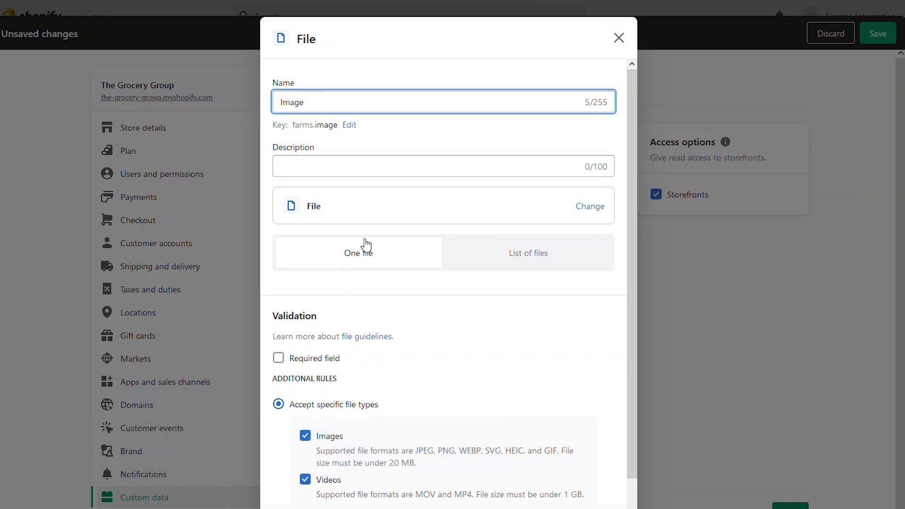
pyautogui.click(305, 167)
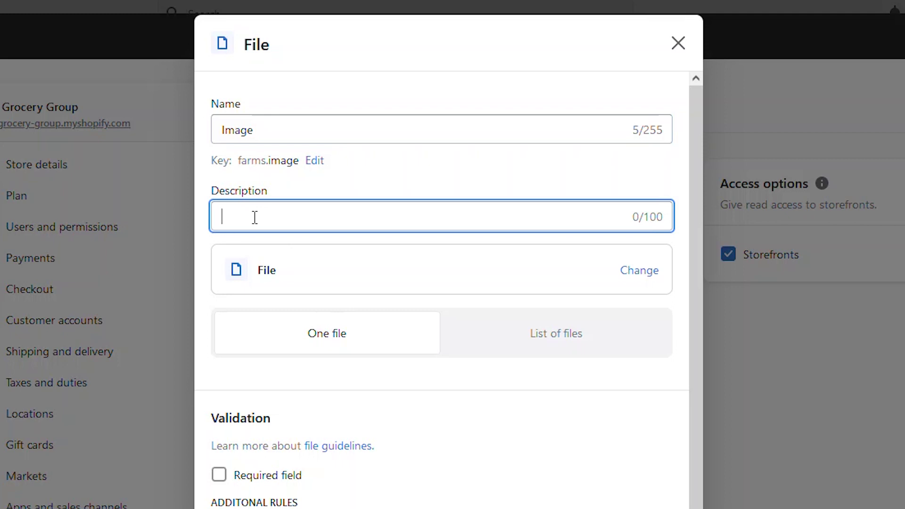
pyautogui.write('Picture of the farm')
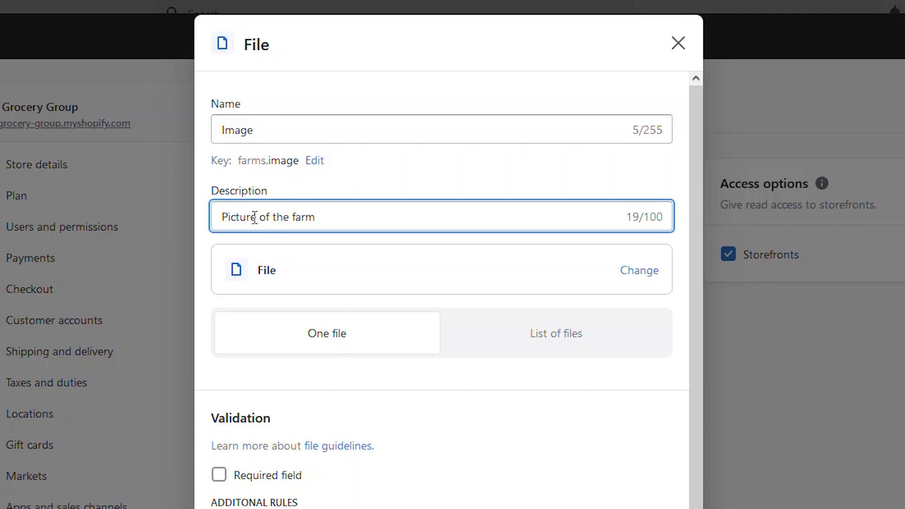
# Keep the Image field to one file, exclude videos so it accepts only images, and add it
pyautogui.click(374, 335)
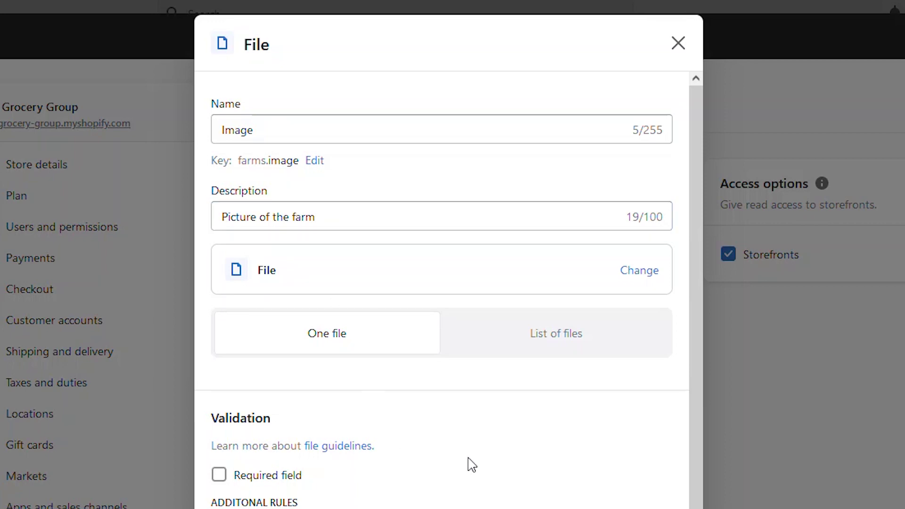
pyautogui.scroll(-1, 470, 465)
pyautogui.scroll(-1, 472, 465)
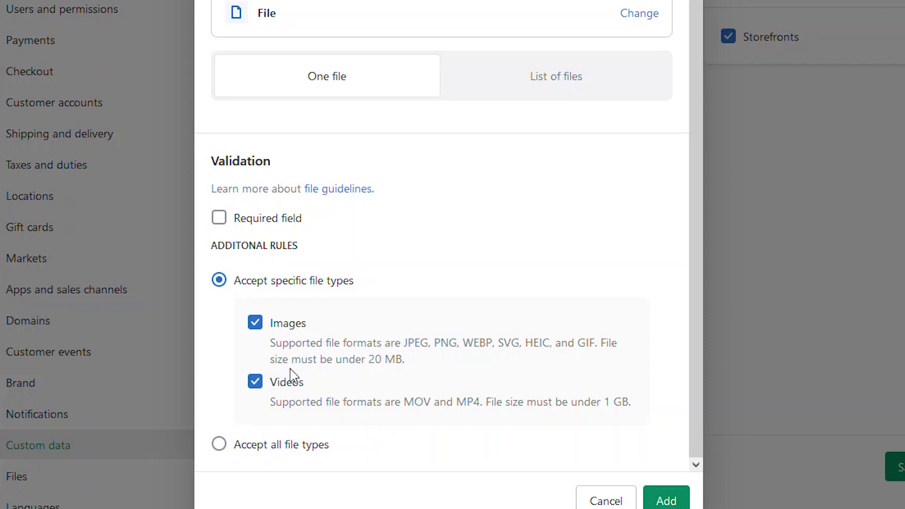
pyautogui.click(255, 382)
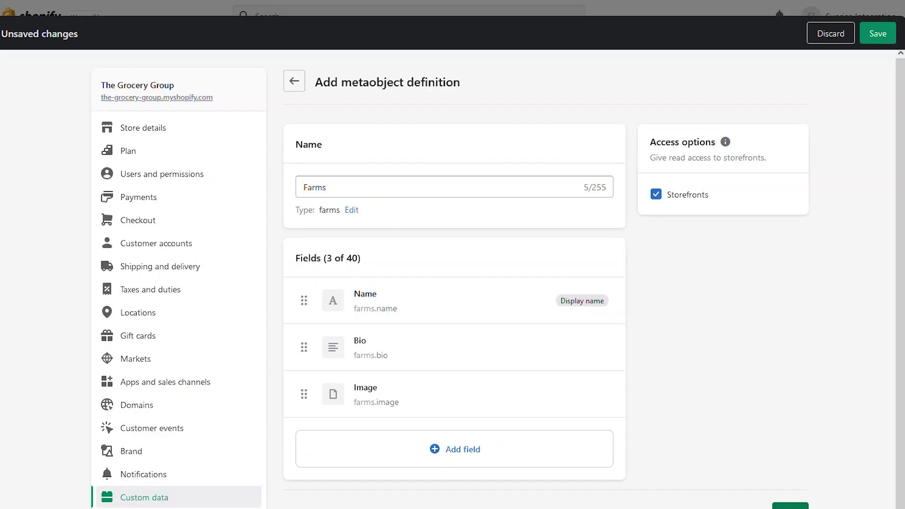
# Save the Farms definition, leave the settings, and open a blank metaobject entry based on Farms
pyautogui.click(878, 33)
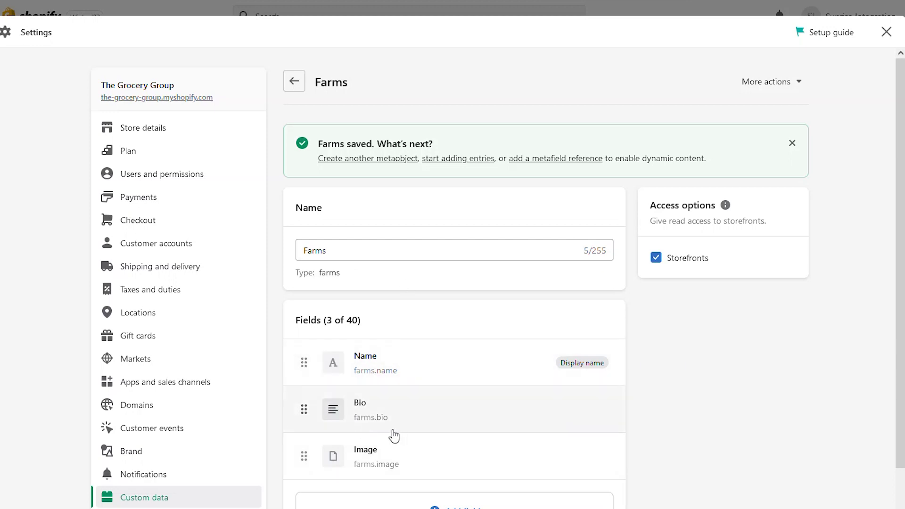
pyautogui.click(887, 32)
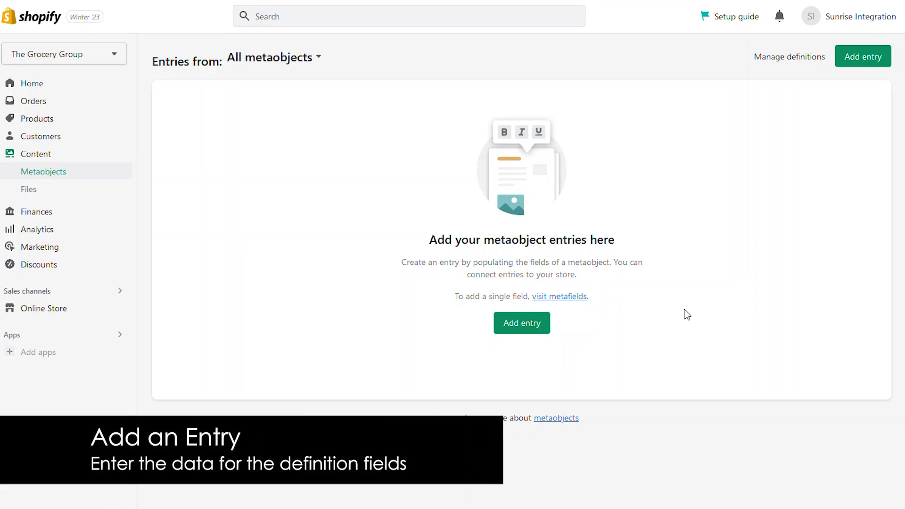
pyautogui.click(519, 326)
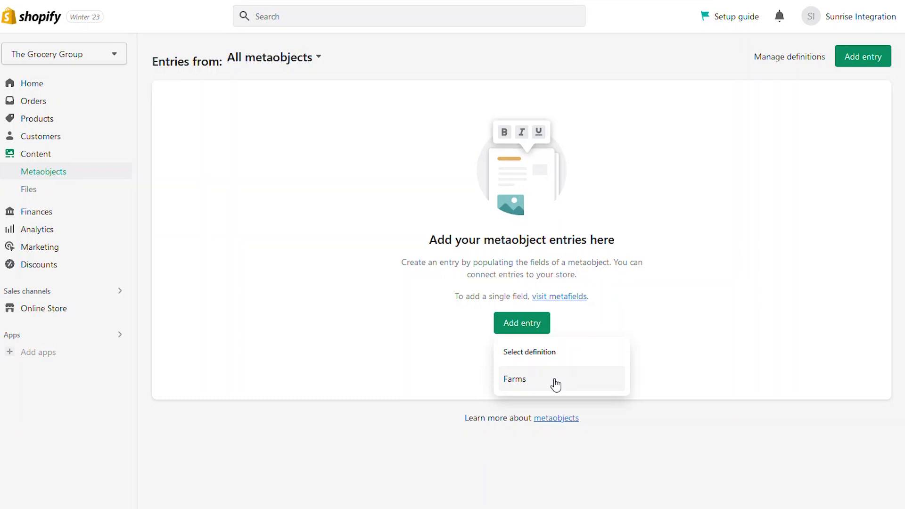
pyautogui.click(585, 380)
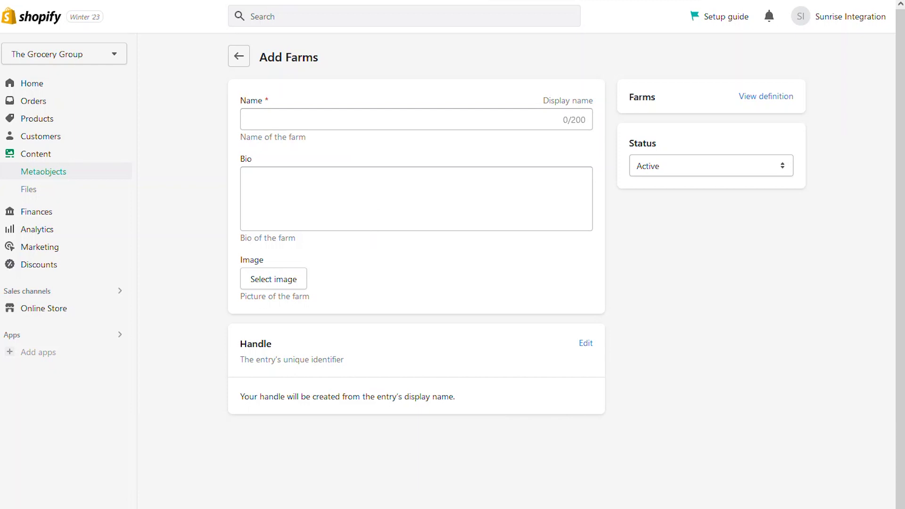
# Name the farm entry Cal-Organic Farms and fill in a bio about its quarter-acre lettuce start in Lamont, CA in 1984
pyautogui.click(285, 115)
pyautogui.write('Cal-Organic Farms')
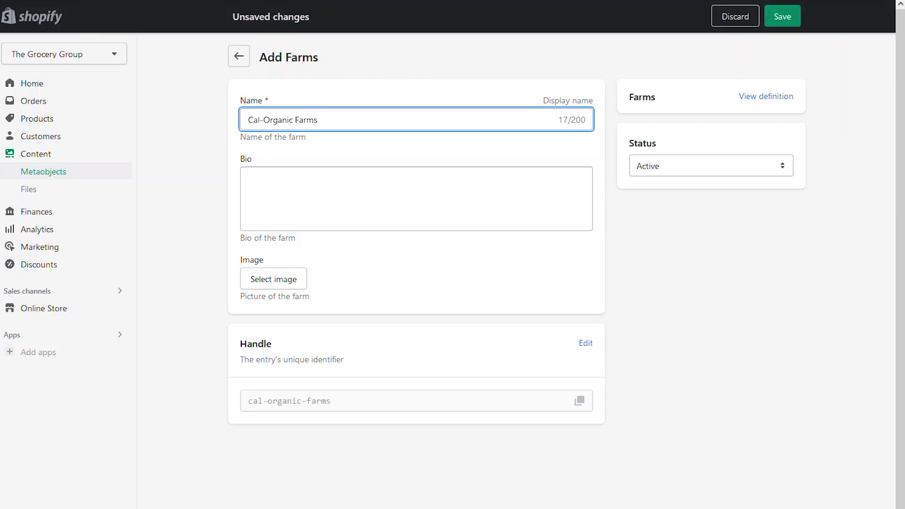
pyautogui.click(316, 196)
pyautogui.write('Cal-Organic Farms started with a quarter acre of lettuce and the determination to do things differently. The Dixson Family started Cal-Organic Farms with just a quarter acre of land in Lamont, CA in 1984.')
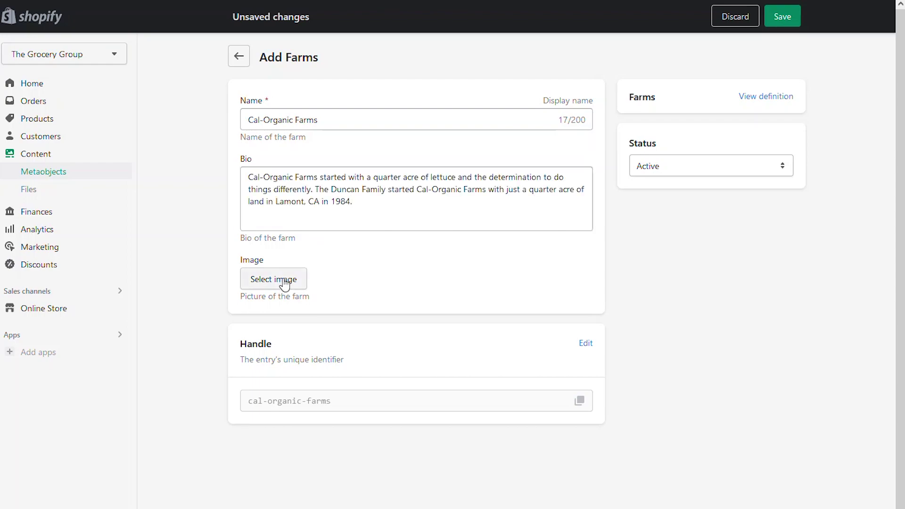
# Upload Grimmway-Farms-IMG_5719.jpg as the Cal-Organic Farms picture and save the entry
pyautogui.click(283, 279)
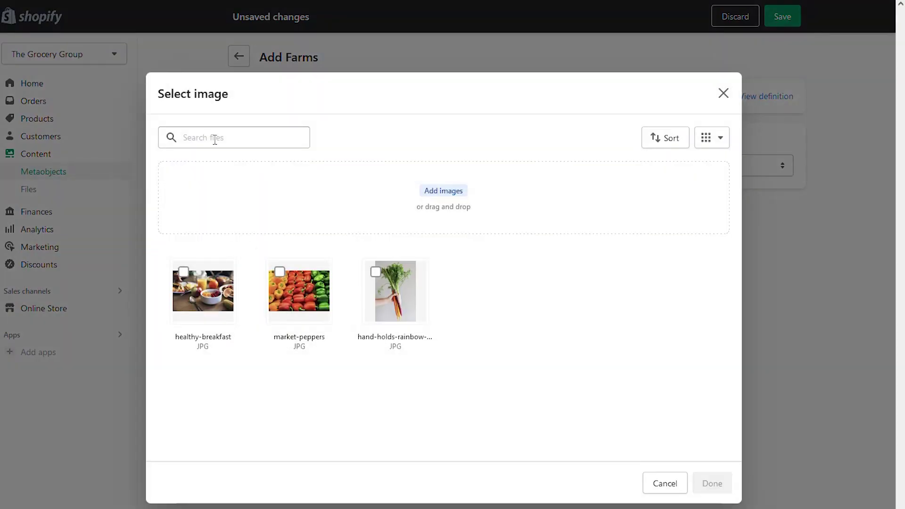
pyautogui.click(439, 191)
pyautogui.doubleClick(132, 108)
pyautogui.doubleClick(134, 116)
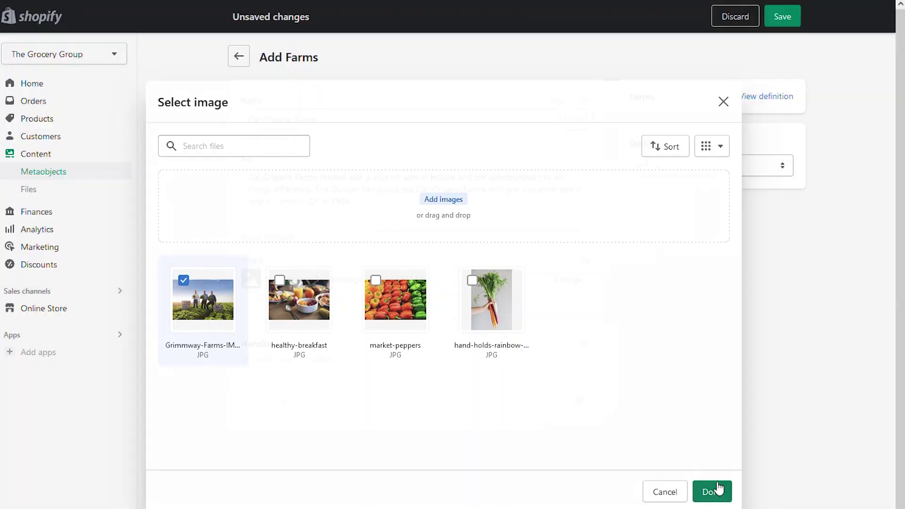
pyautogui.click(717, 488)
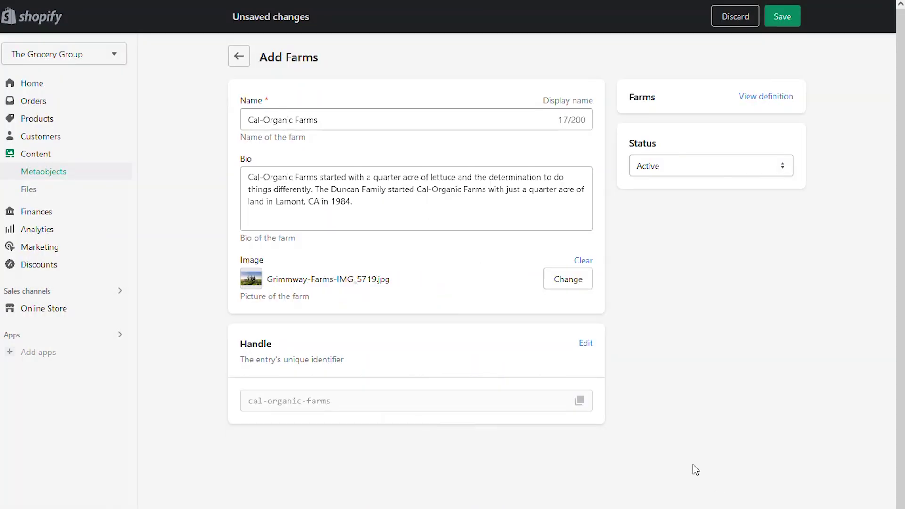
pyautogui.click(785, 21)
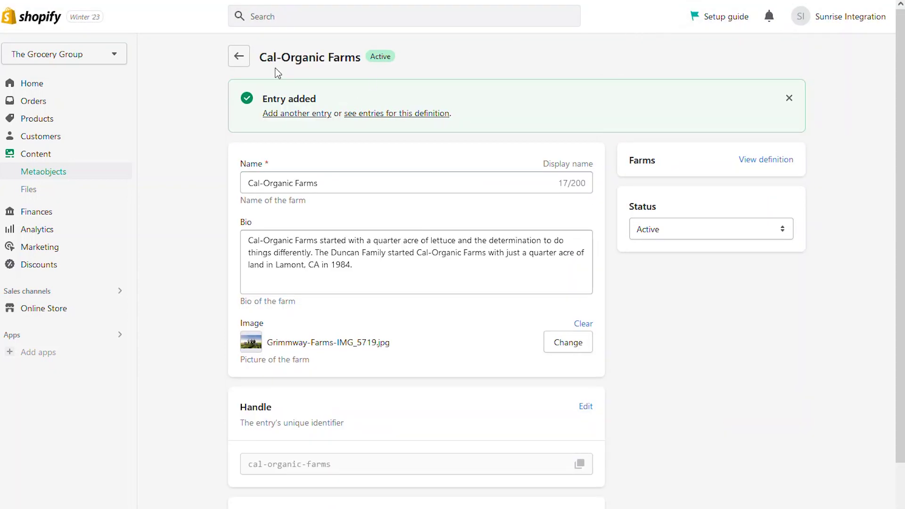
# Add and save a Dartmouth Organic Farm entry with a bio on student projects and hands-on learning since 1997, using the image darthmouh-farms.jpg
pyautogui.click(239, 58)
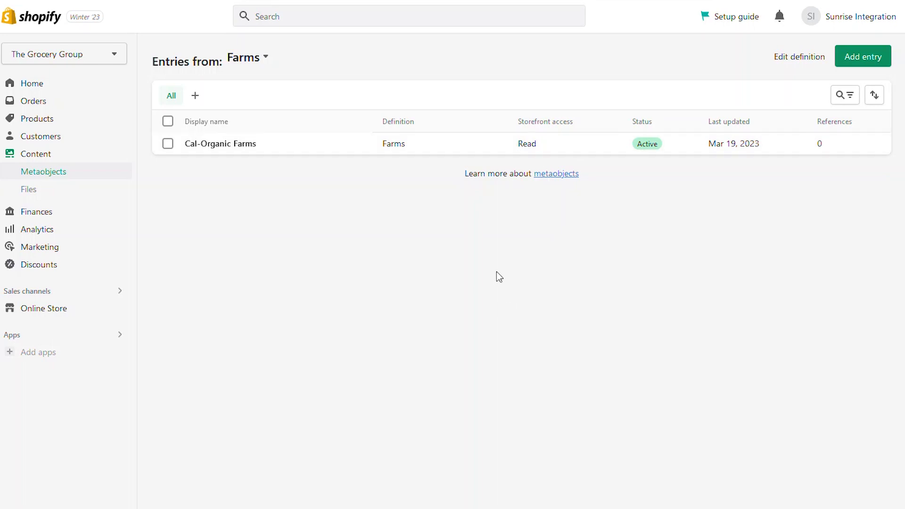
pyautogui.click(863, 60)
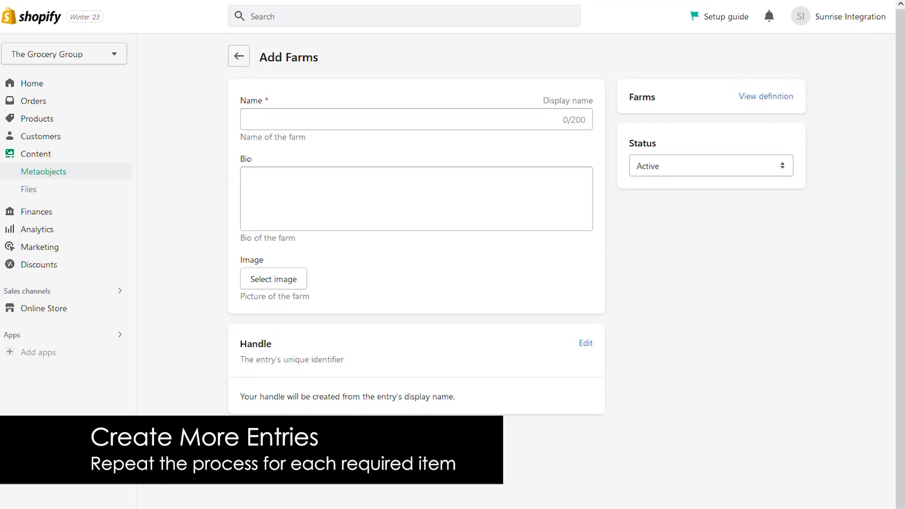
pyautogui.click(290, 115)
pyautogui.write('Dartmouth Organic Farm')
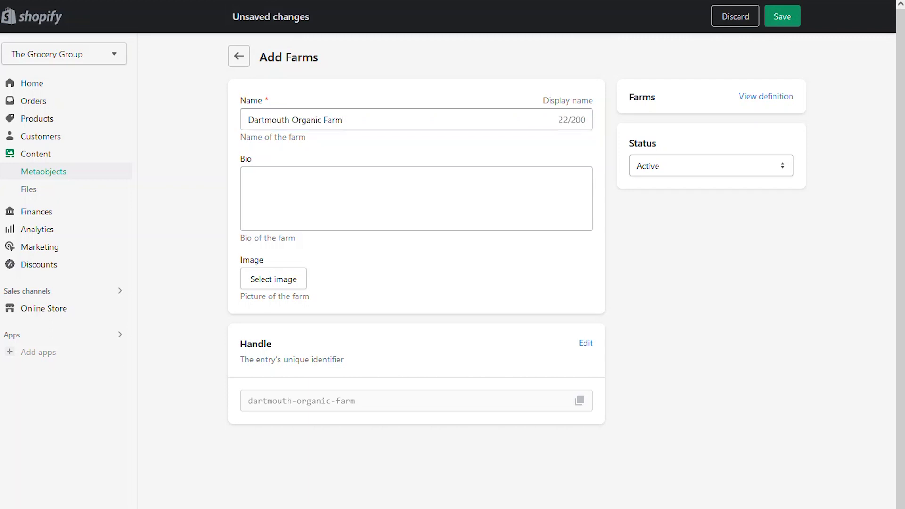
pyautogui.click(329, 181)
pyautogui.write('Playing in the Dirt, jumping in the River, and grossly overeating since 1997. Dartmouth Organic Farms is noted for student projects, research and hands on learning with tomatoes, beans and the sweetest peppers.')
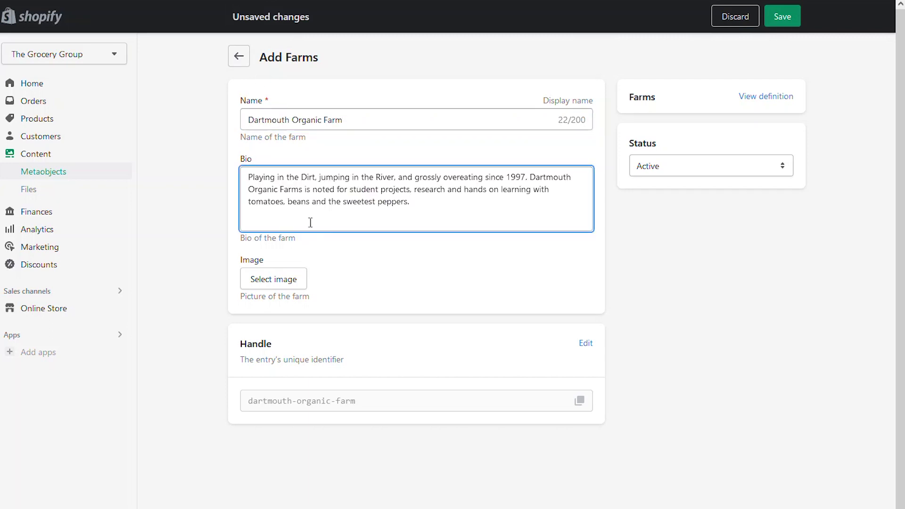
pyautogui.click(287, 279)
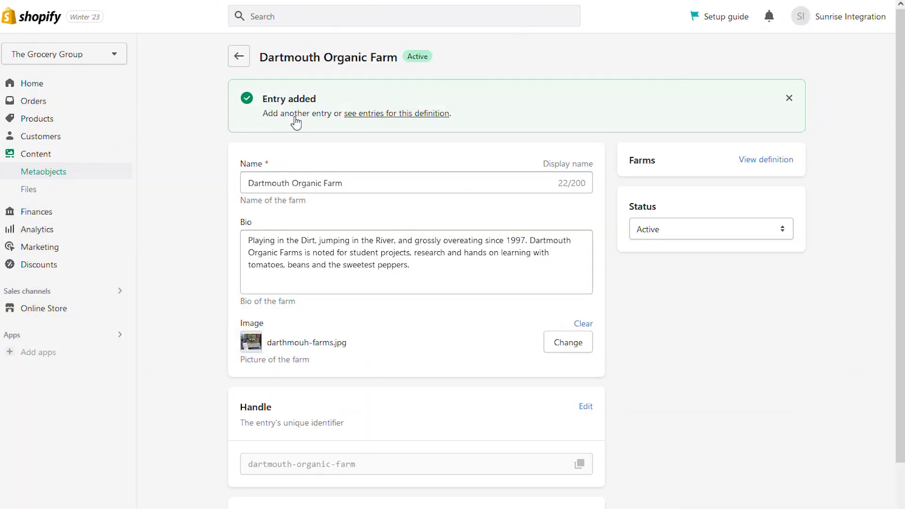
# Add and save an Eden Valley Farm entry with a picture and a bio describing its 1962 founding in Loveland, Colorado and chemical-free growing
pyautogui.click(295, 114)
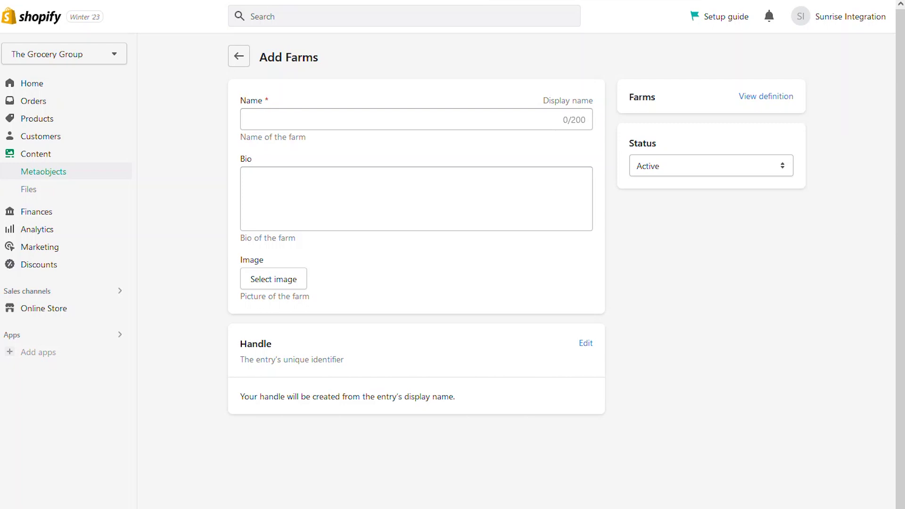
pyautogui.click(279, 120)
pyautogui.write('Eden Valley Farm')
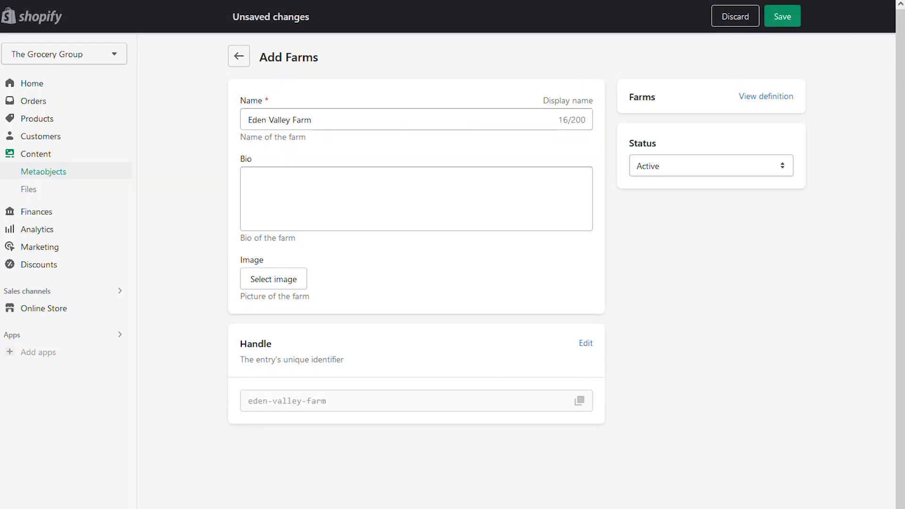
pyautogui.click(285, 185)
pyautogui.write('Founded in 1982 in the foothills of the Rocky Mountains in Loveland, Colorado. Pesticide and chemical free. Pests are handled with crop rotations and companion planting by hand.')
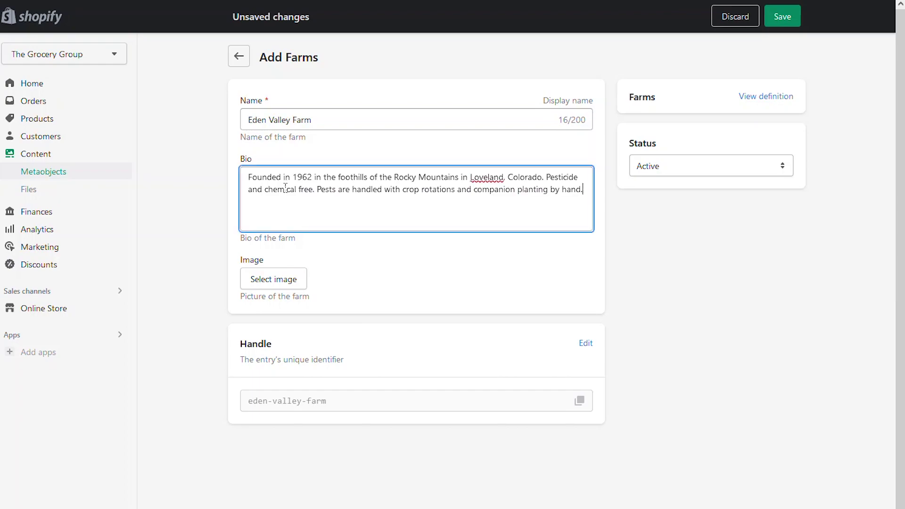
pyautogui.click(275, 281)
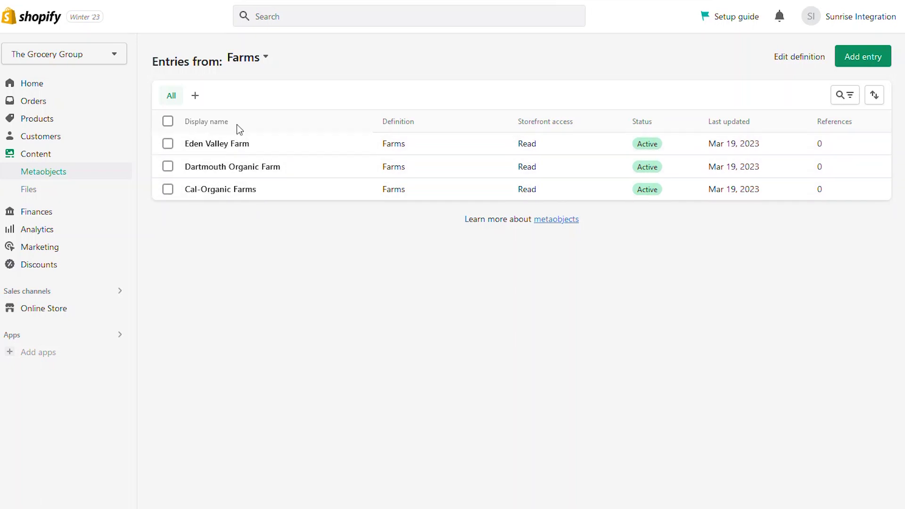
# Examine the Farm Cucumbers storefront page and look through the Farm Carrots product details in the admin
pyautogui.click(249, 61)
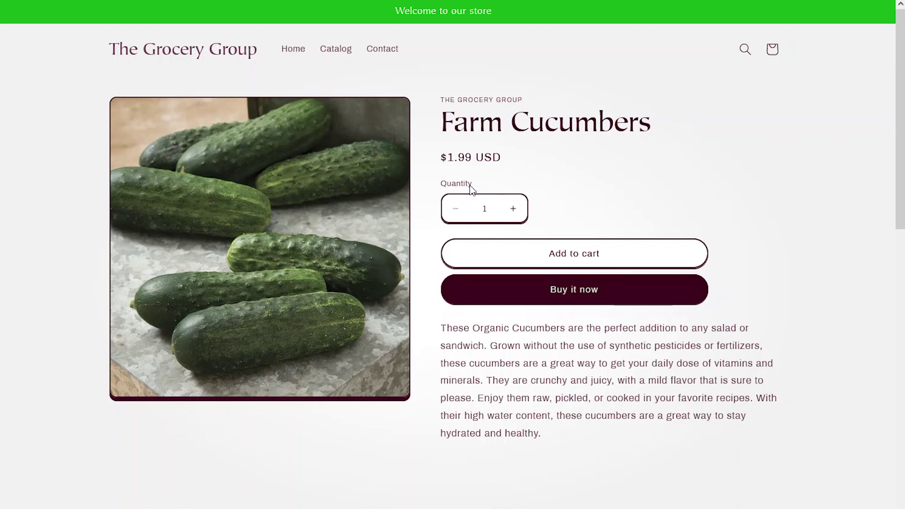
pyautogui.scroll(-4, 471, 185)
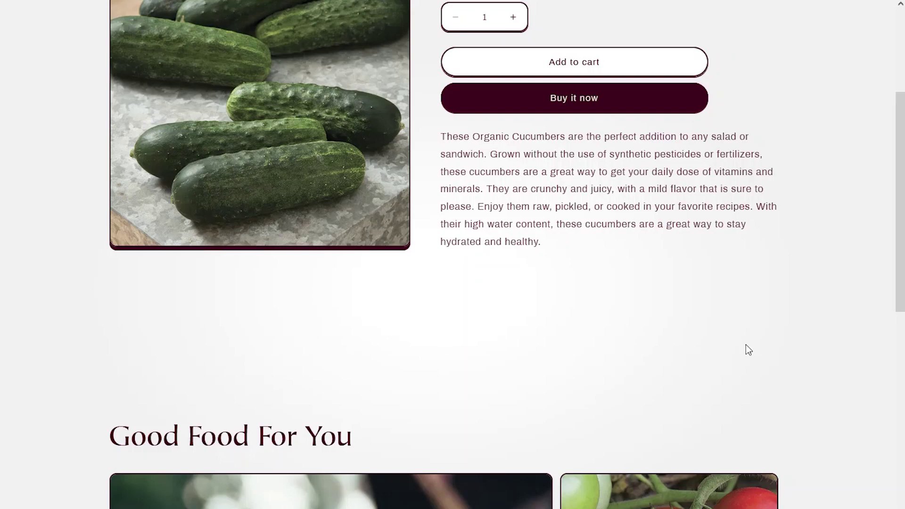
pyautogui.scroll(5, 749, 350)
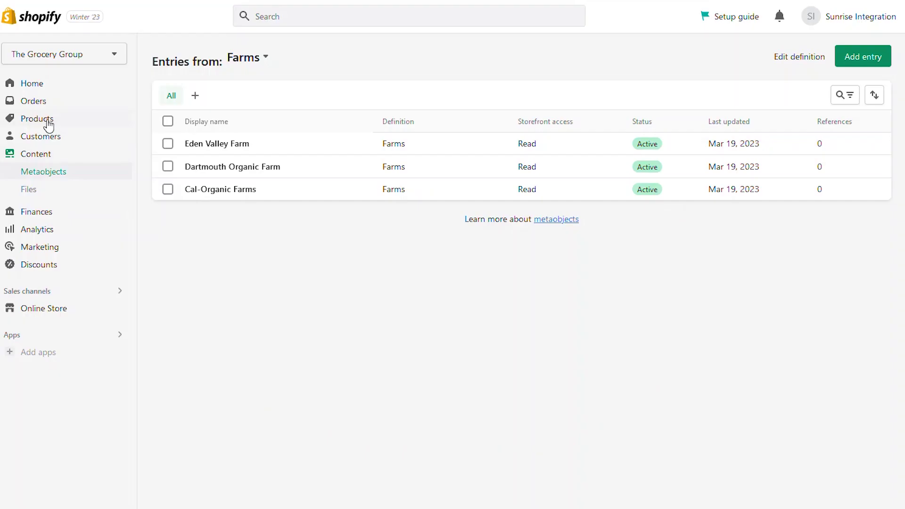
pyautogui.click(38, 119)
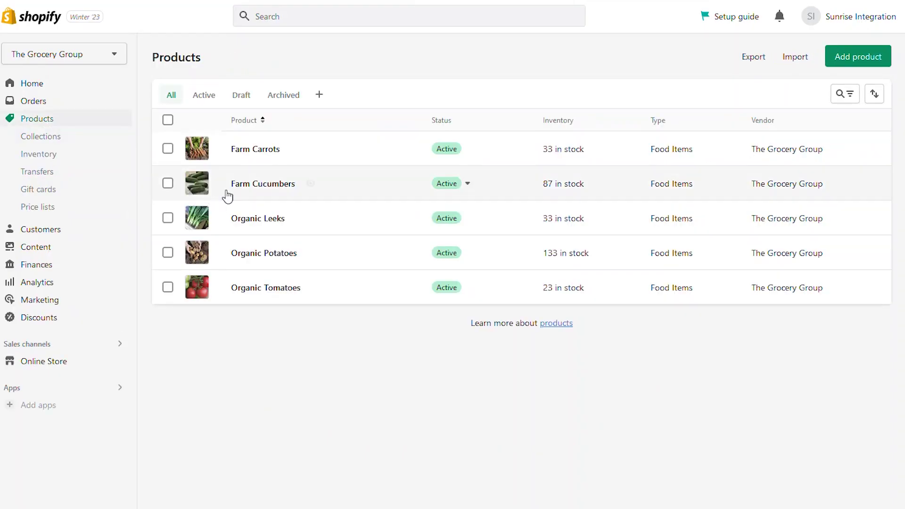
pyautogui.click(242, 149)
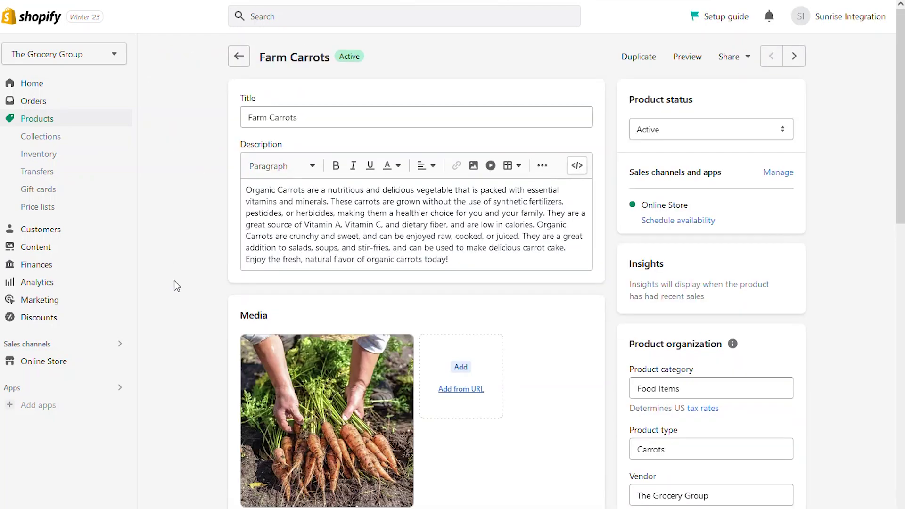
pyautogui.scroll(-15, 171, 283)
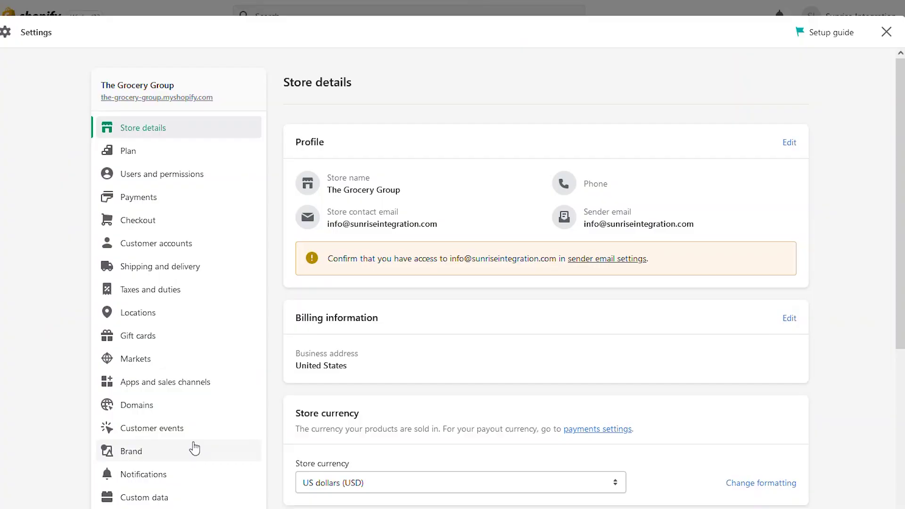
# Start a product metafield definition in the custom data settings, named Source Farm with the description "The farm where the food was grown"
pyautogui.click(201, 499)
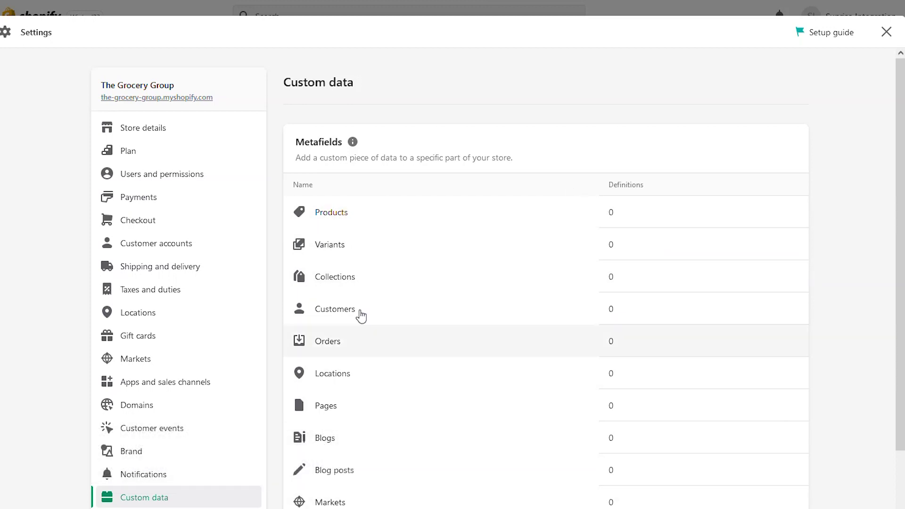
pyautogui.click(336, 218)
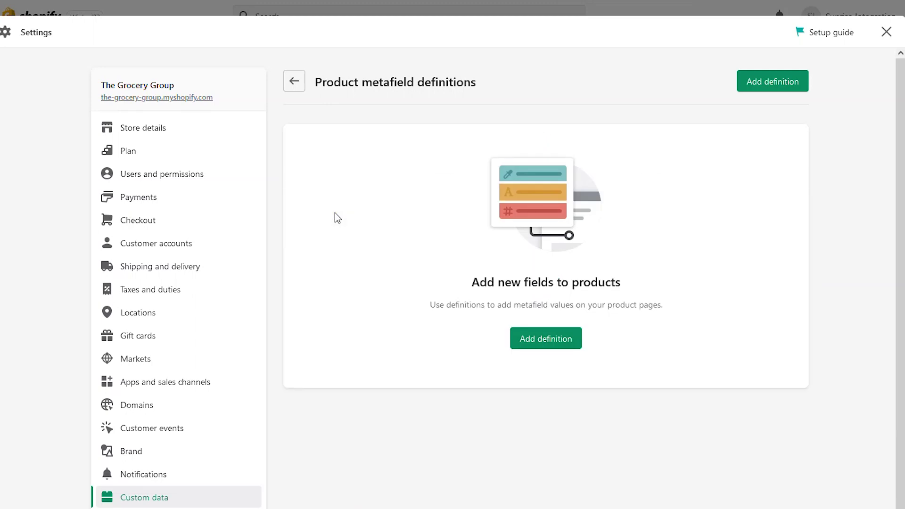
pyautogui.click(544, 341)
pyautogui.click(355, 157)
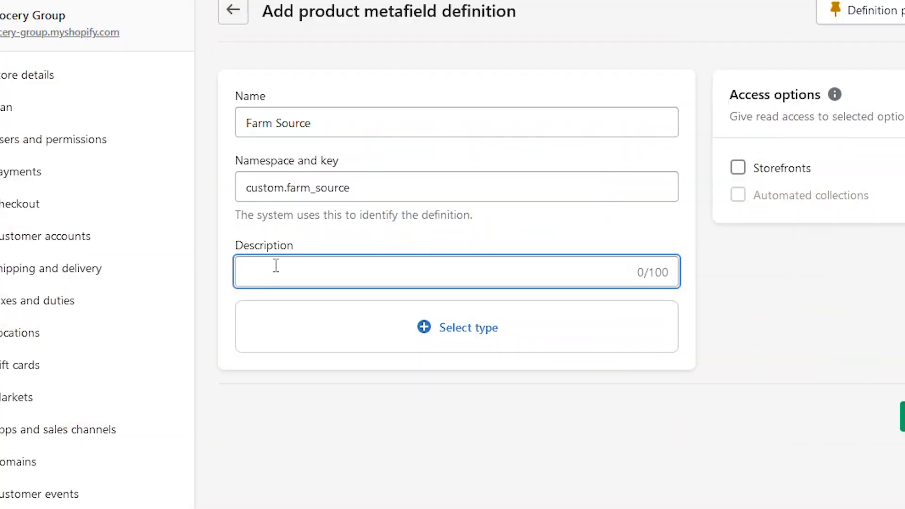
pyautogui.write('The farm where the food is')
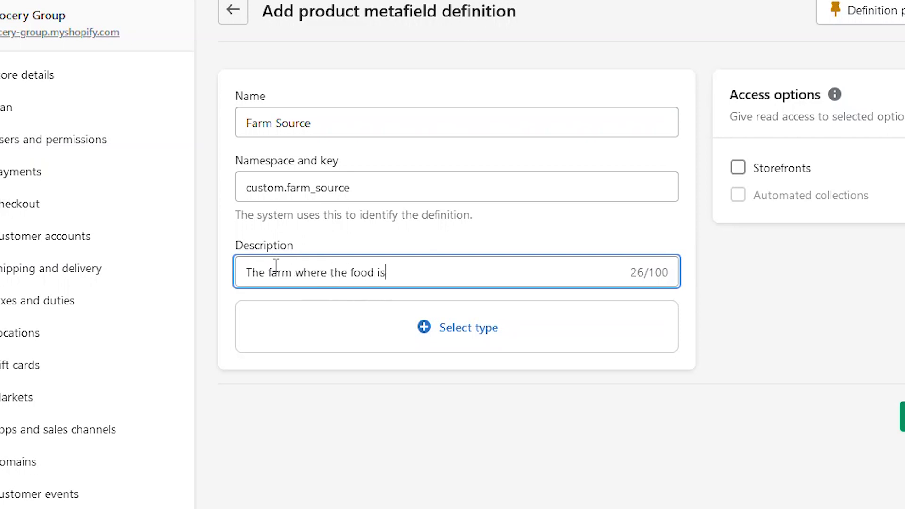
pyautogui.write(' grown')
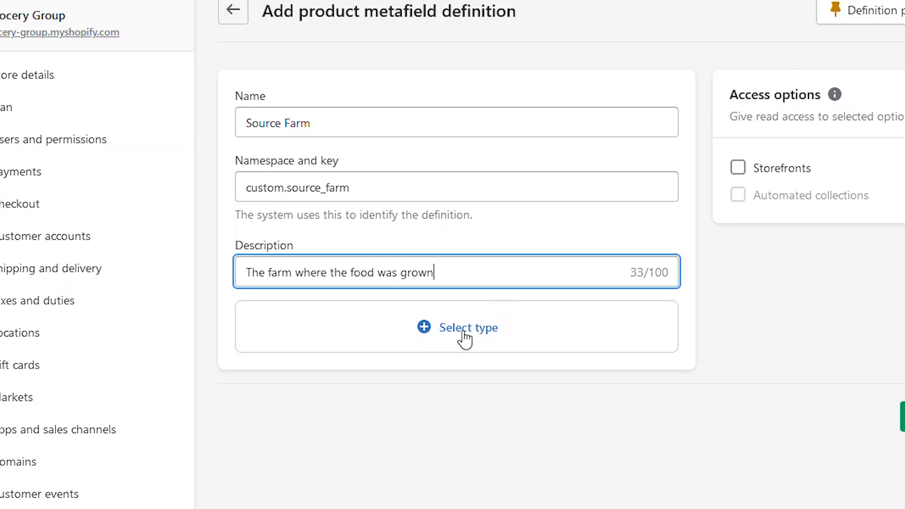
# Set the Source Farm definition's type to Metaobject, reference the Farms metaobject for one entry, and save the definition
pyautogui.click(464, 337)
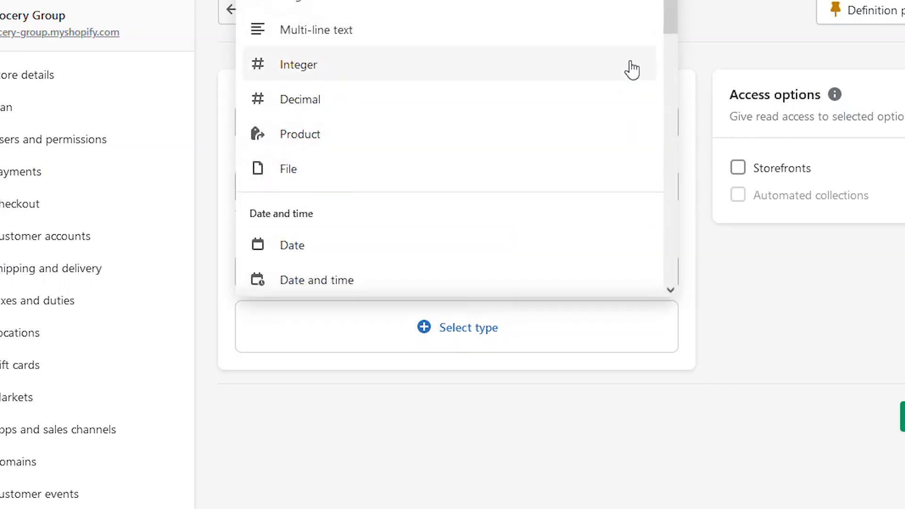
pyautogui.moveTo(670, 16); pyautogui.dragTo(692, 156)
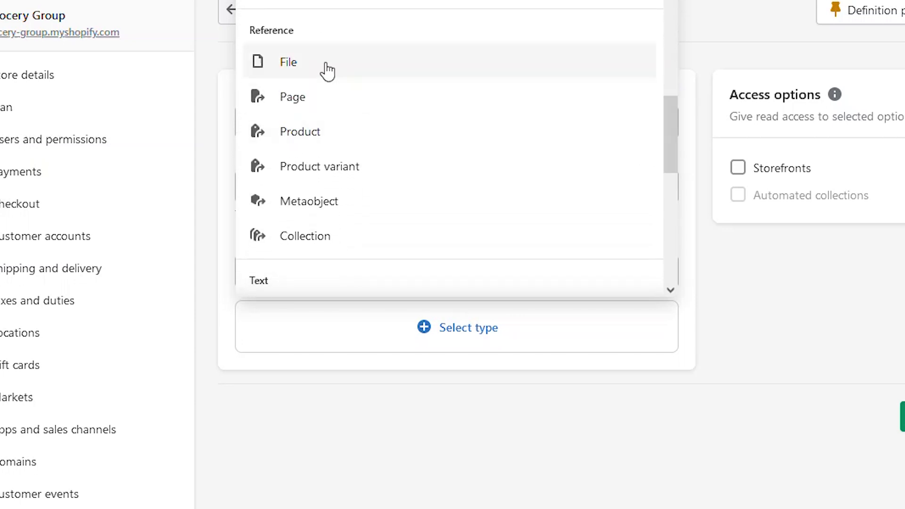
pyautogui.click(359, 210)
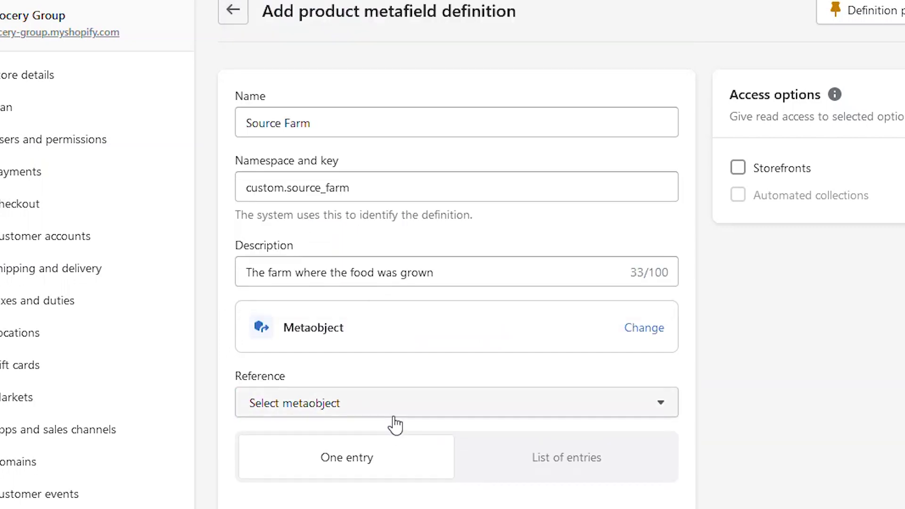
pyautogui.scroll(-1, 396, 416)
pyautogui.click(397, 380)
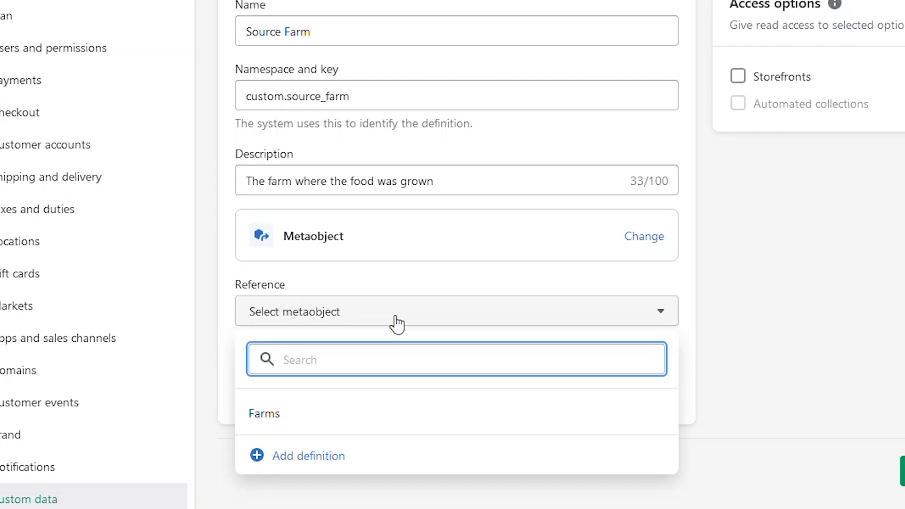
pyautogui.click(348, 426)
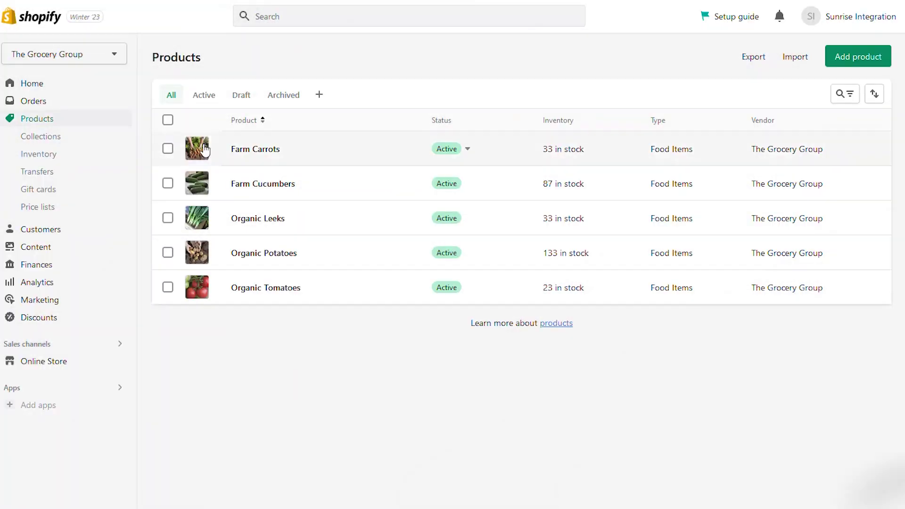
# Assign the Eden Valley Farm entry to the Farm Carrots product's Source Farm metafield and save the product
pyautogui.click(352, 151)
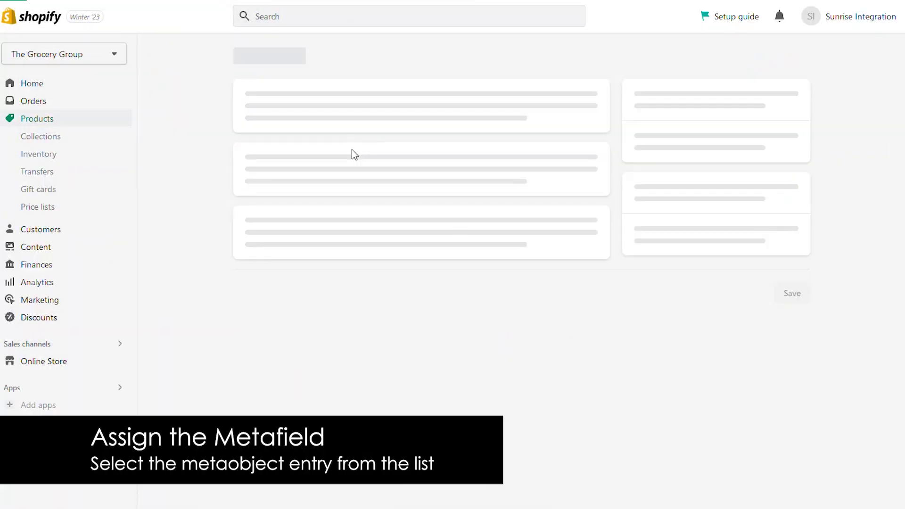
pyautogui.scroll(-15, 202, 275)
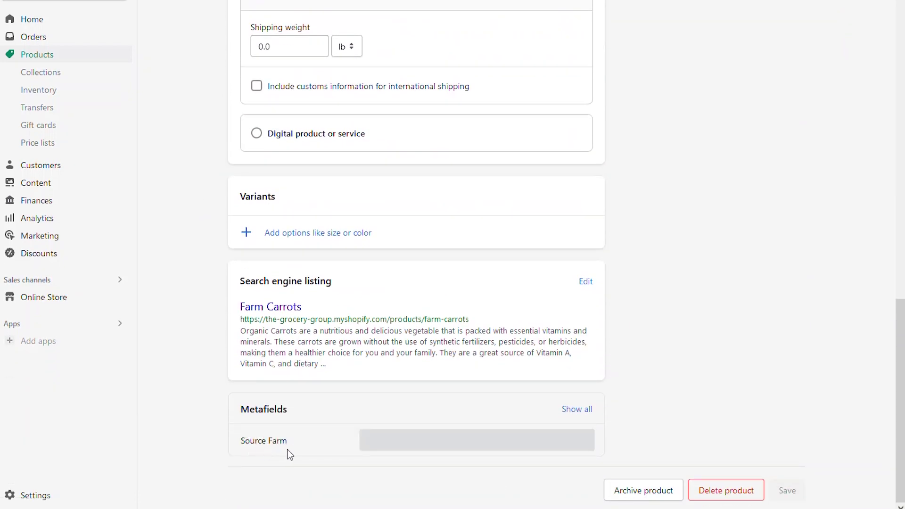
pyautogui.click(408, 441)
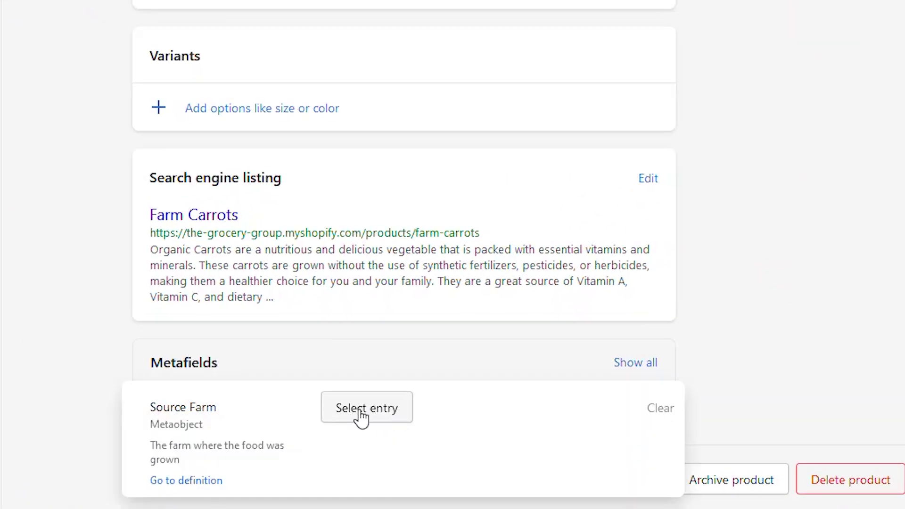
pyautogui.click(391, 417)
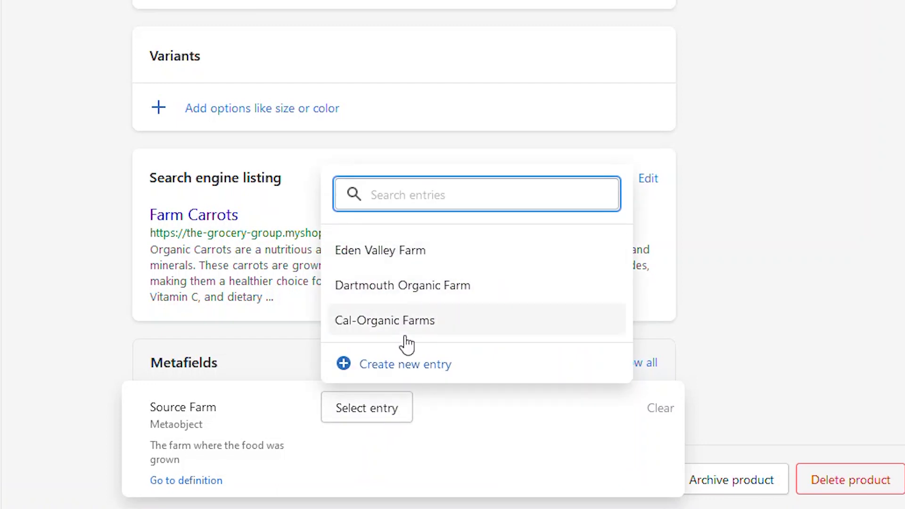
pyautogui.click(456, 254)
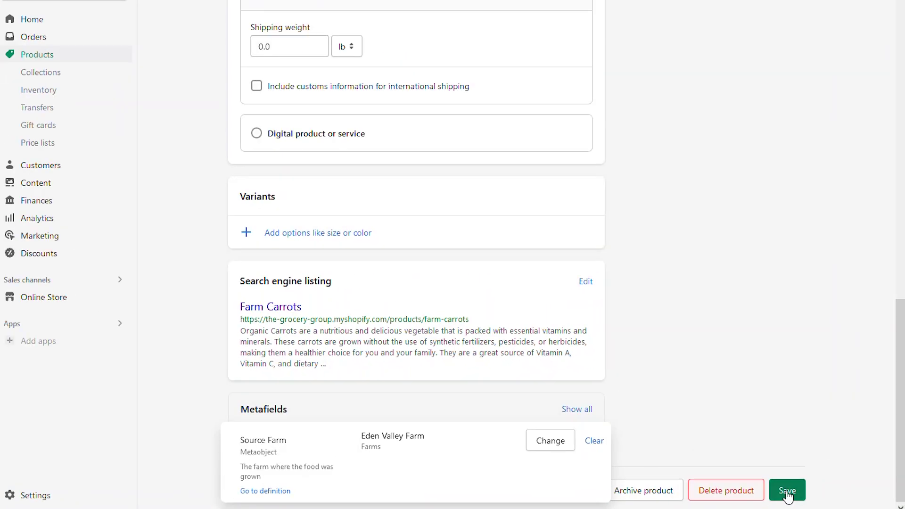
pyautogui.click(787, 491)
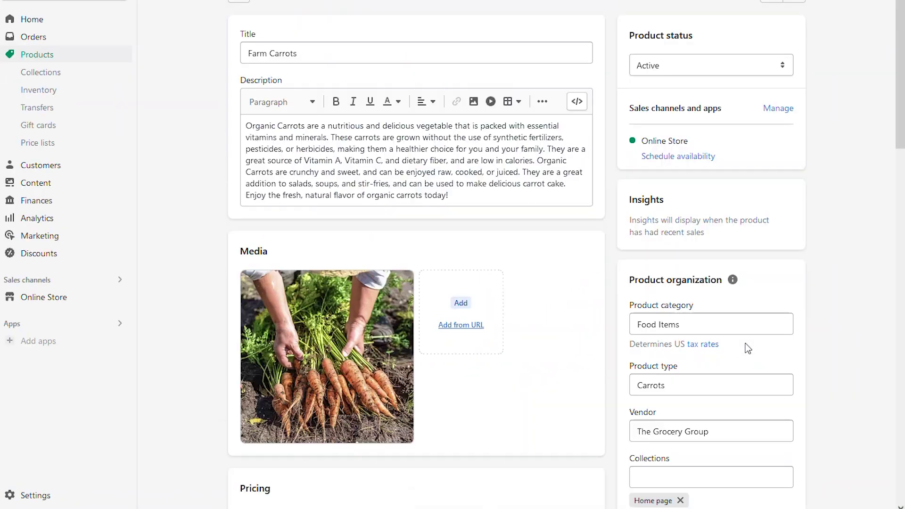
pyautogui.scroll(-10, 536, 311)
pyautogui.scroll(-3, 536, 312)
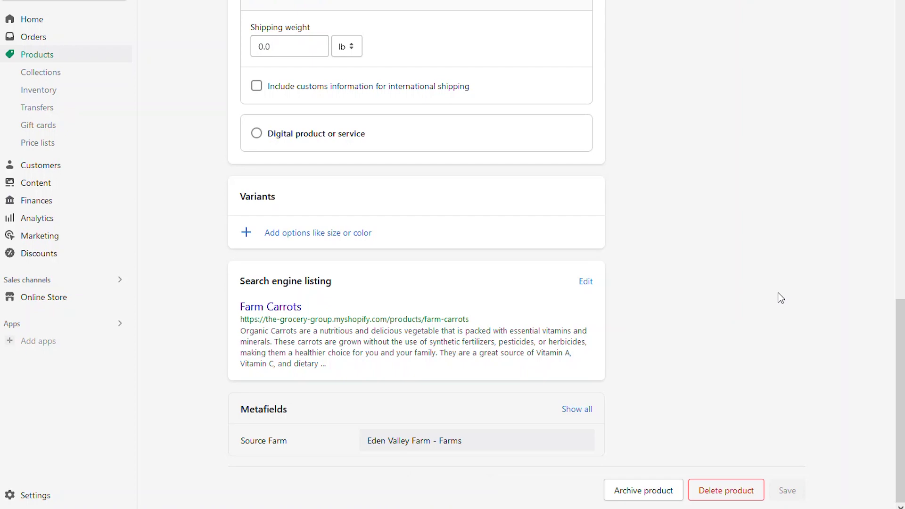
# Set the Source Farm metafield of the Farm Cucumbers product to Dartmouth Organic Farm and save
pyautogui.click(37, 54)
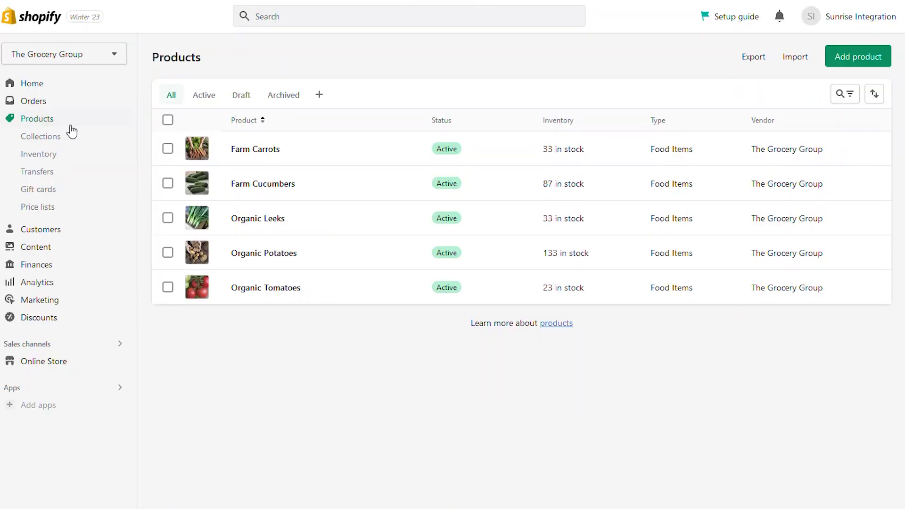
pyautogui.click(341, 186)
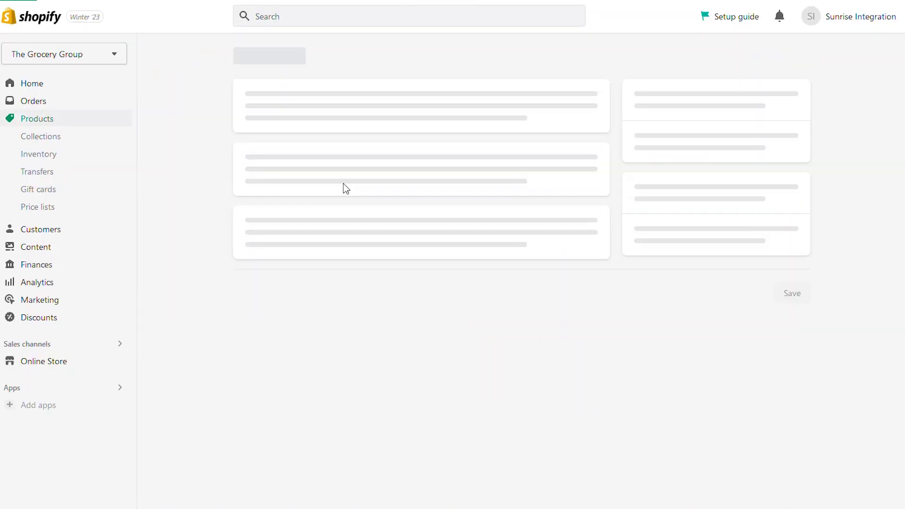
pyautogui.scroll(-10, 377, 344)
pyautogui.scroll(-4, 388, 340)
pyautogui.click(381, 448)
pyautogui.click(387, 447)
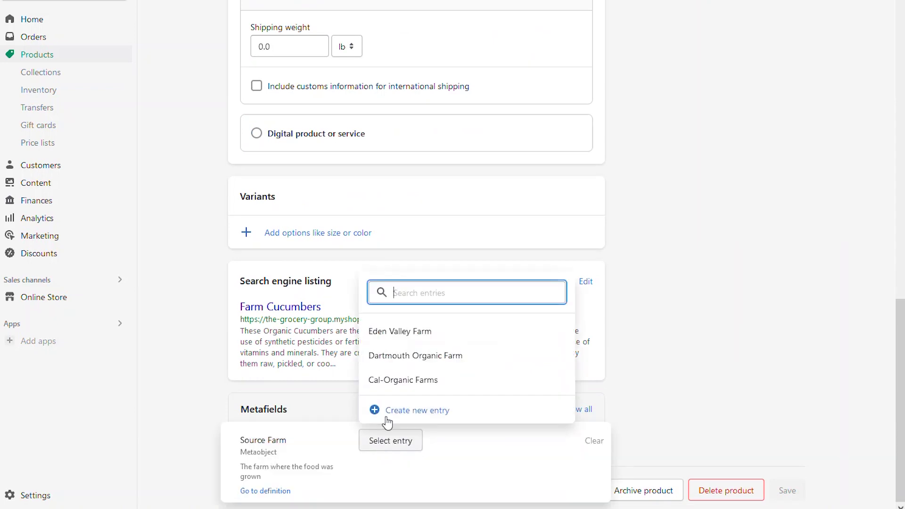
pyautogui.click(413, 357)
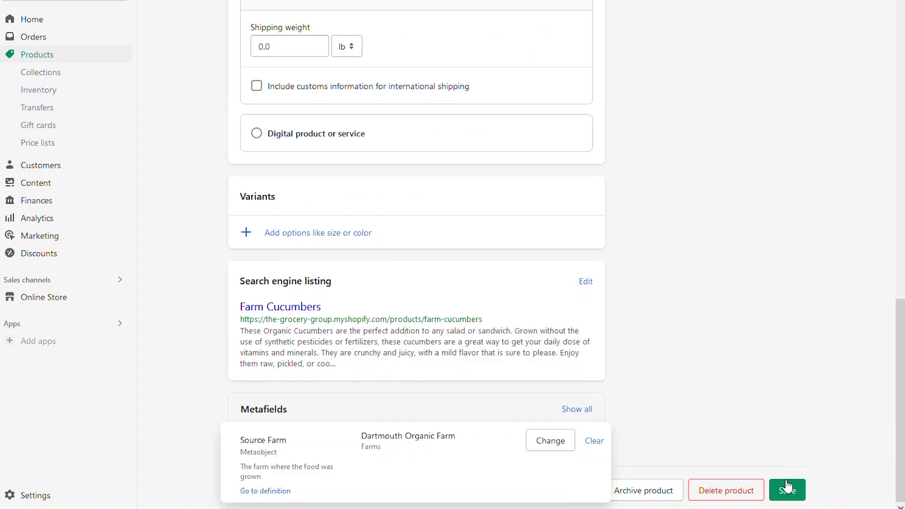
pyautogui.click(787, 489)
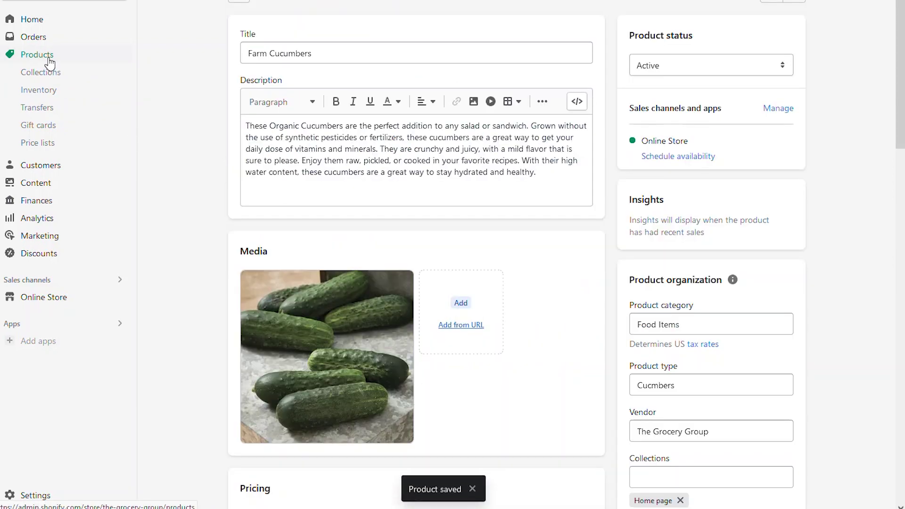
# Set the Source Farm metafield of the Organic Leeks product to Cal-Organic Farms and save
pyautogui.click(46, 62)
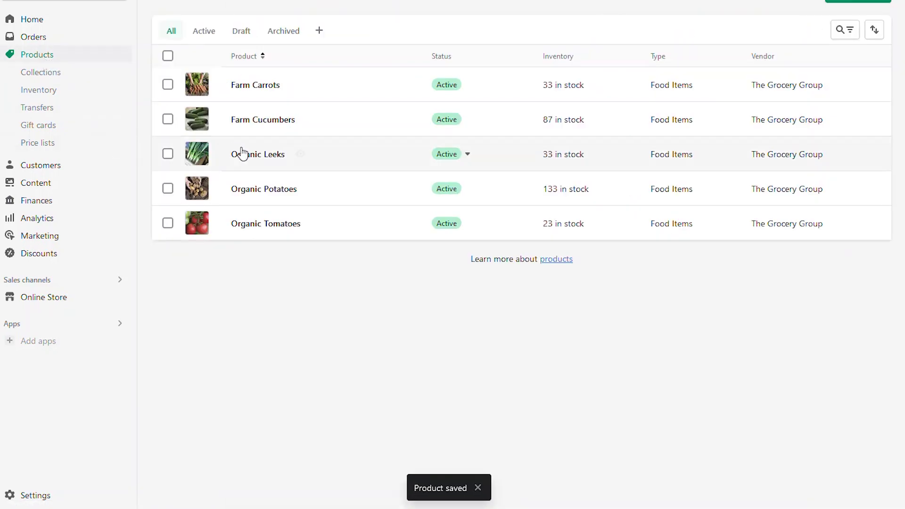
pyautogui.click(272, 153)
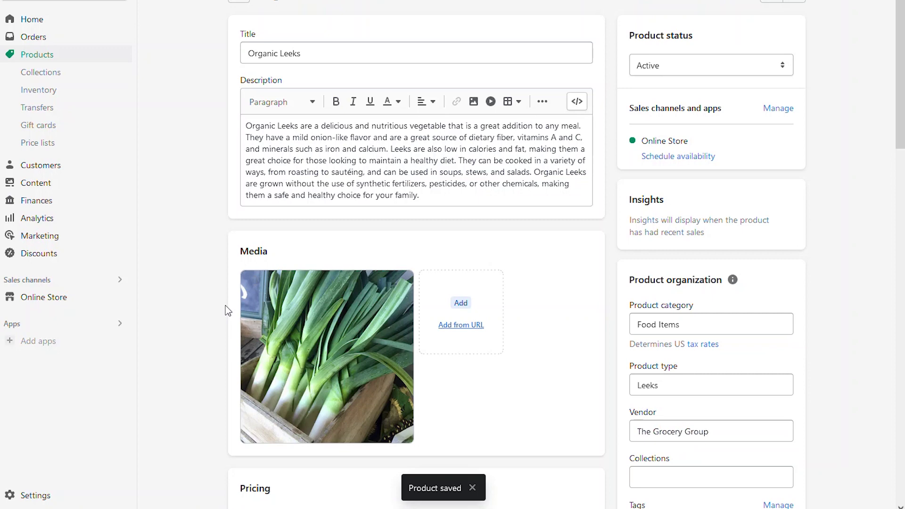
pyautogui.scroll(-15, 226, 306)
pyautogui.click(438, 450)
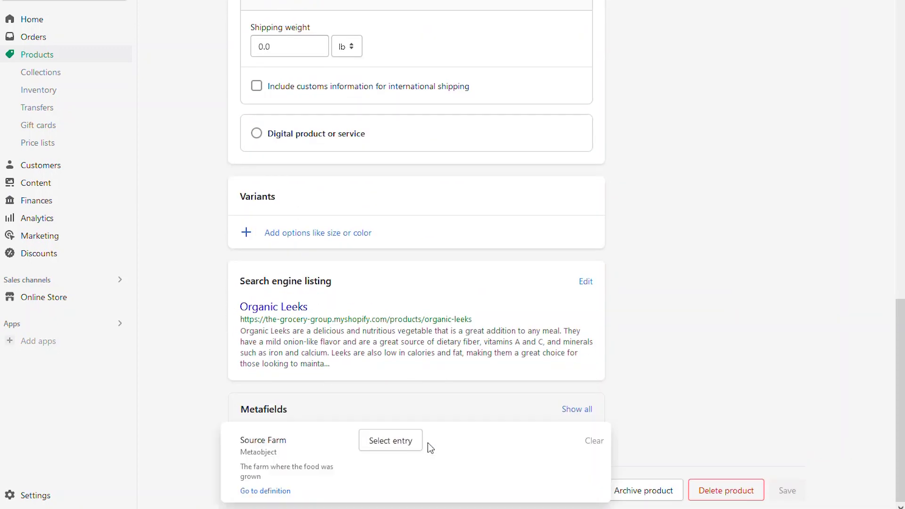
pyautogui.click(404, 443)
pyautogui.click(412, 382)
pyautogui.click(785, 490)
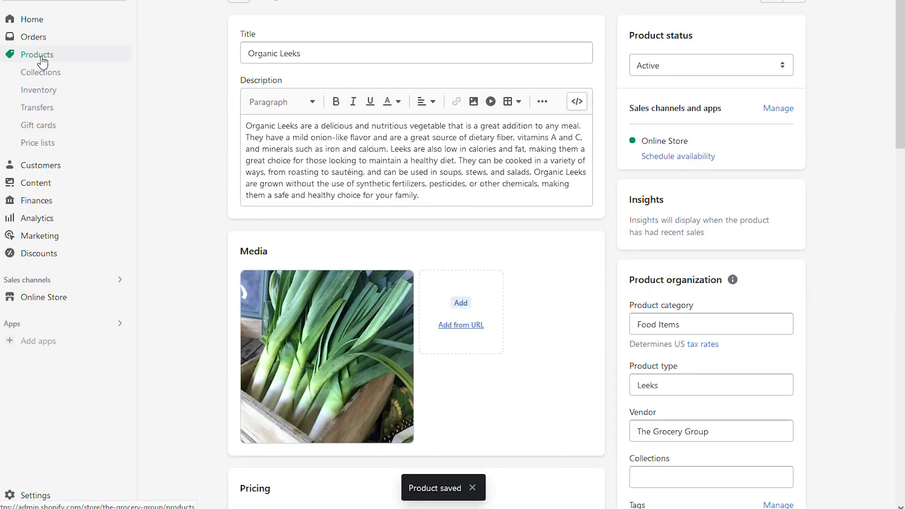
# Set the Source Farm metafield of the Organic Potatoes product to Eden Valley Farm and save
pyautogui.click(41, 55)
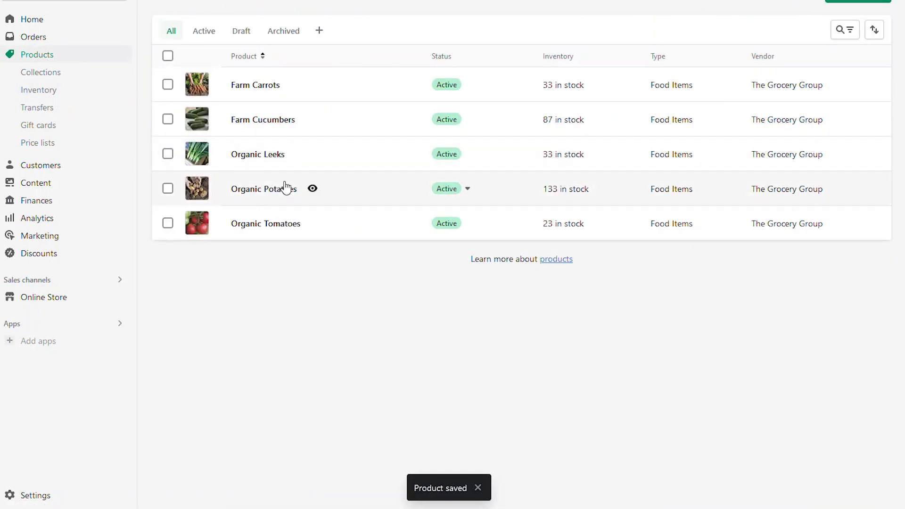
pyautogui.click(264, 190)
pyautogui.scroll(-15, 399, 309)
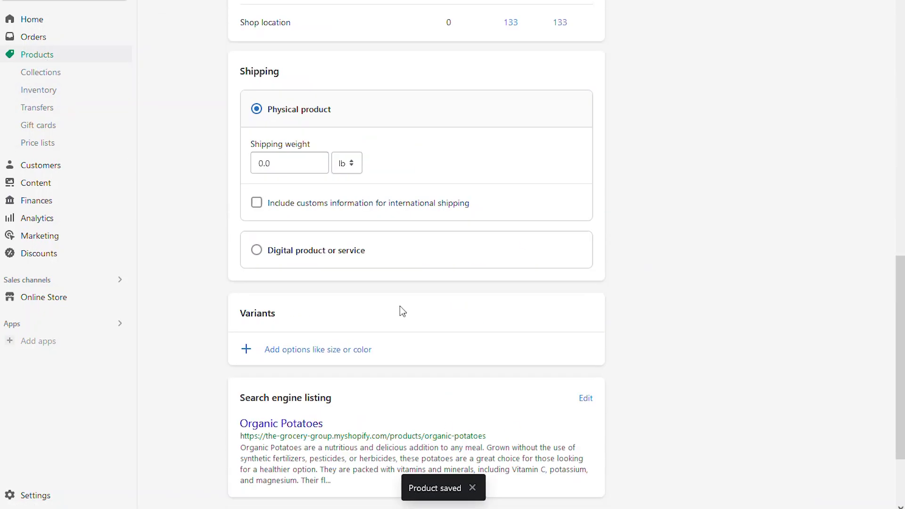
pyautogui.click(393, 442)
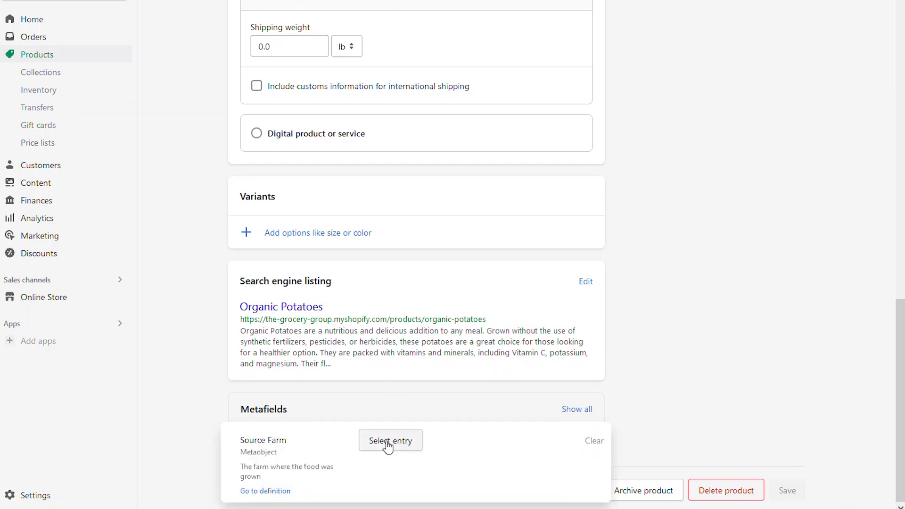
pyautogui.click(388, 446)
pyautogui.click(406, 333)
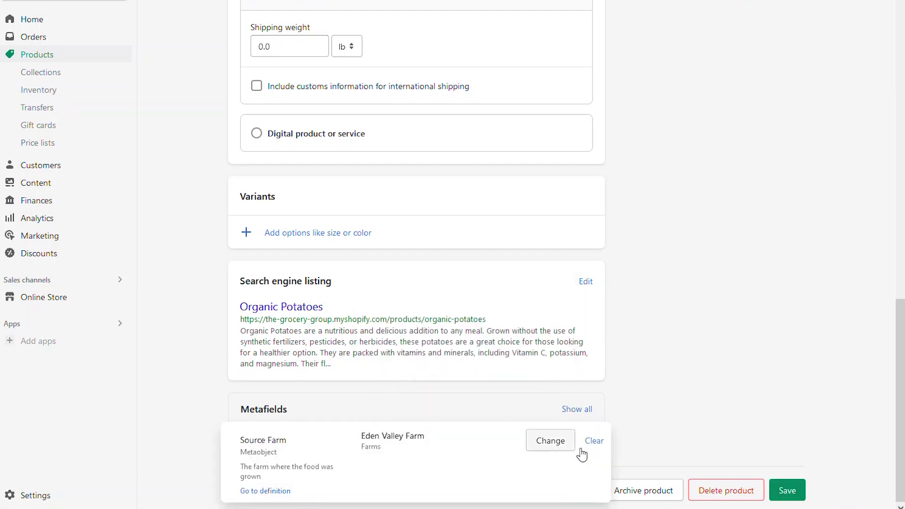
pyautogui.click(787, 491)
# Set the Source Farm metafield of the Organic Tomatoes product to Dartmouth Organic Farm and save
pyautogui.click(35, 57)
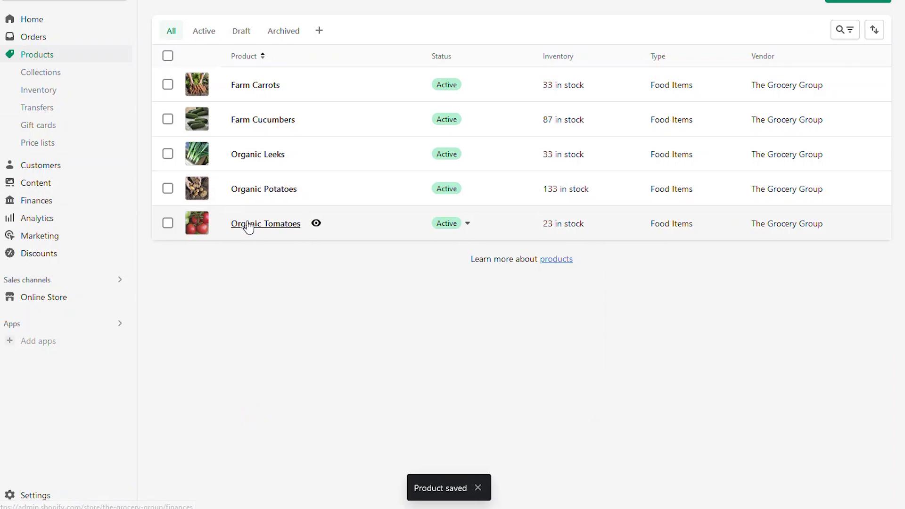
pyautogui.click(241, 225)
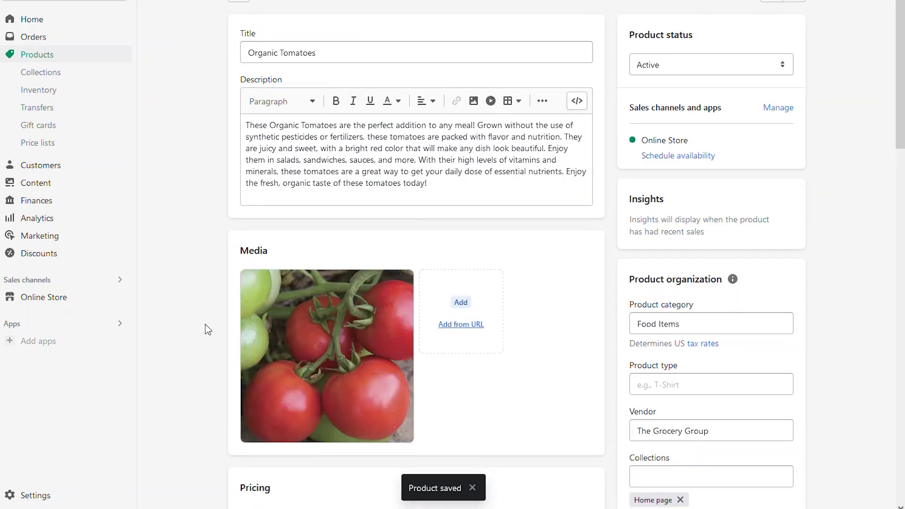
pyautogui.scroll(-20, 208, 330)
pyautogui.click(384, 440)
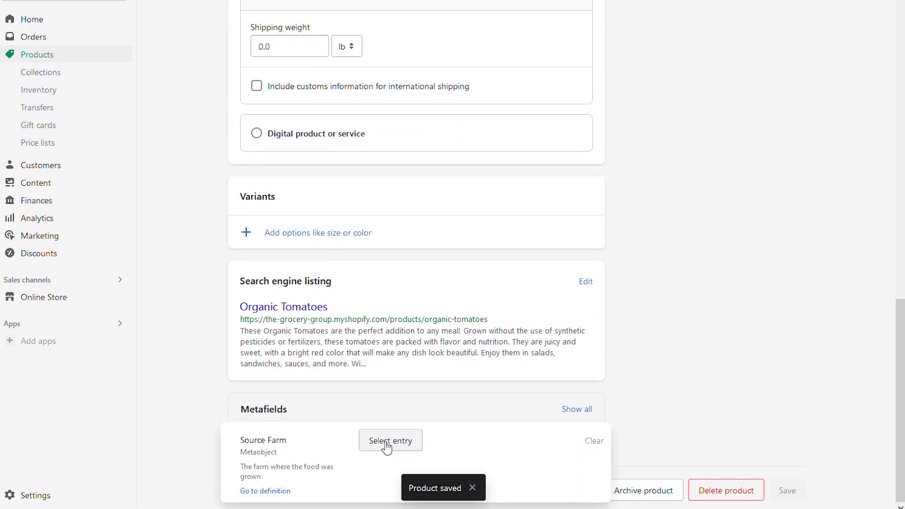
pyautogui.click(386, 444)
pyautogui.click(410, 362)
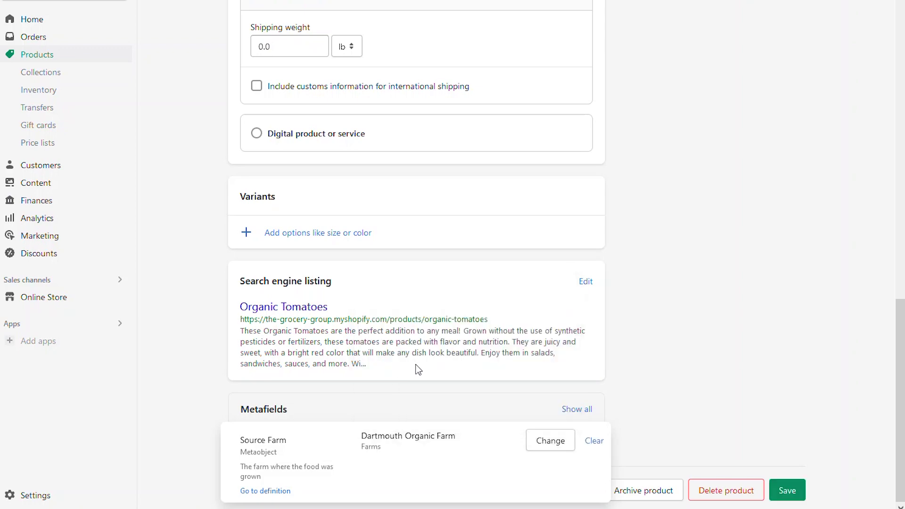
pyautogui.click(785, 490)
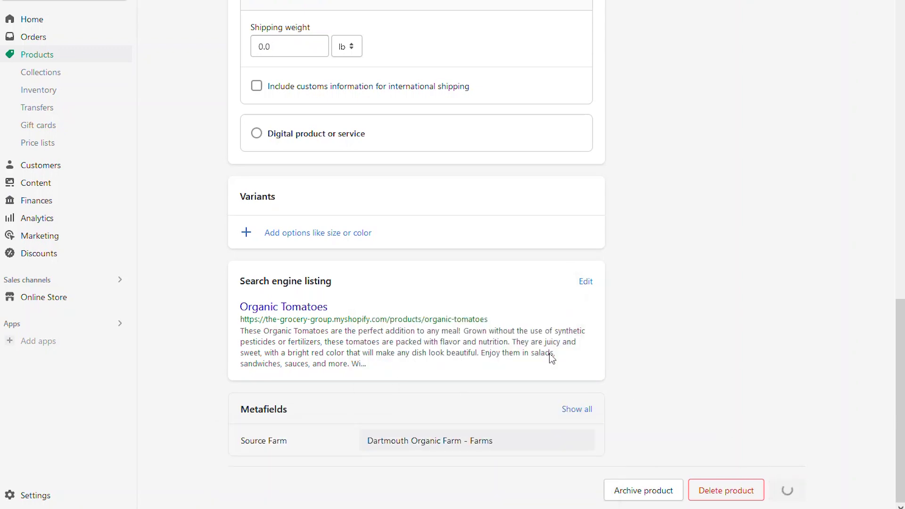
pyautogui.scroll(-20, 188, 238)
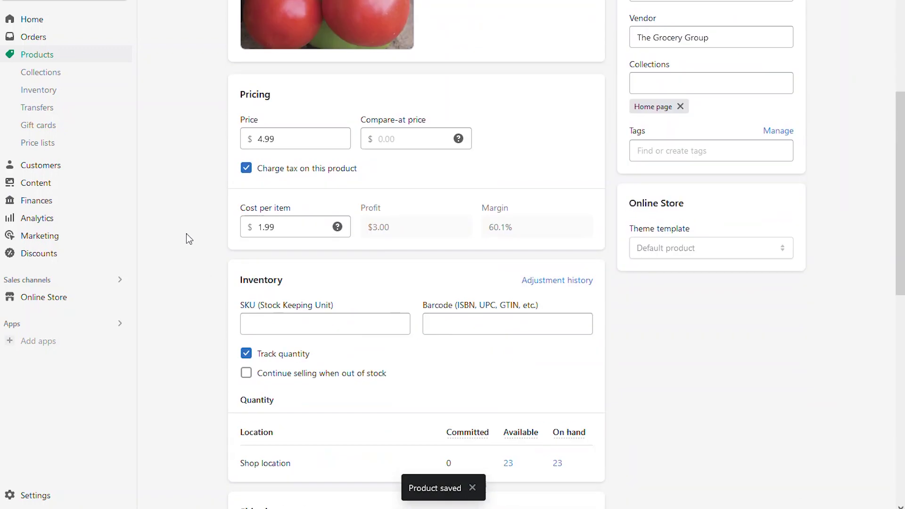
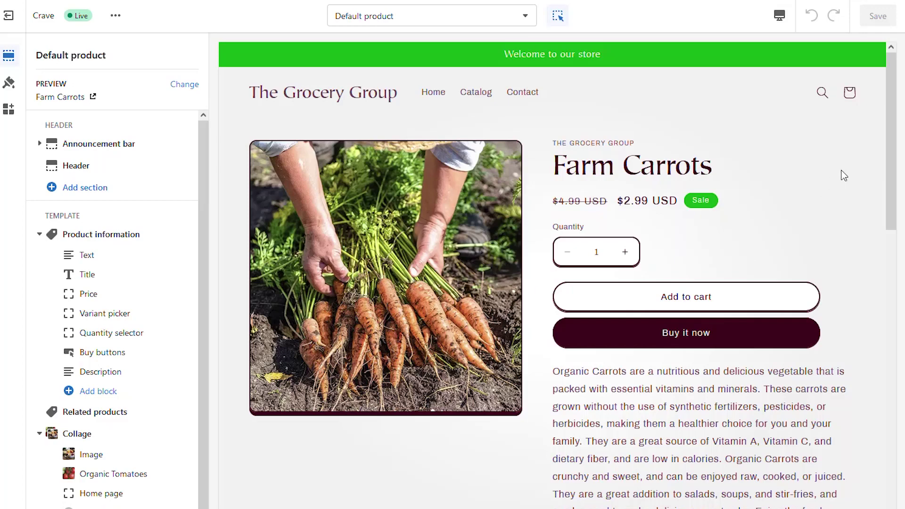
# Look over the Farm Carrots preview in the theme editor and add an Image with text section to the Default product template
pyautogui.moveTo(890, 111); pyautogui.dragTo(903, 228)
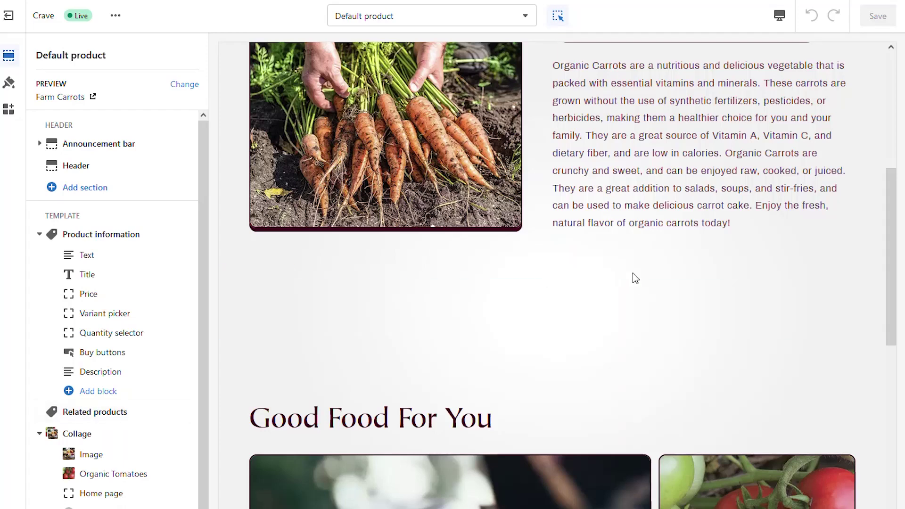
pyautogui.moveTo(899, 252); pyautogui.dragTo(900, 286)
pyautogui.scroll(-5, 802, 307)
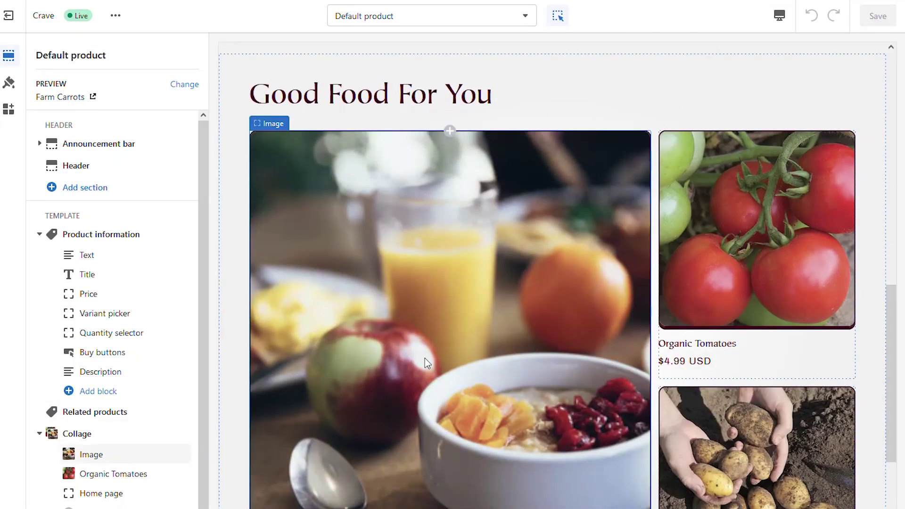
pyautogui.scroll(9, 448, 337)
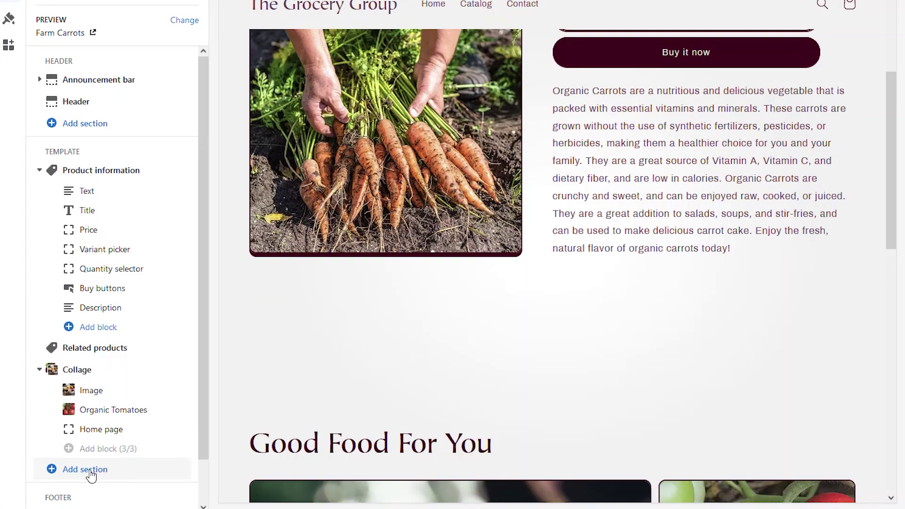
pyautogui.click(91, 475)
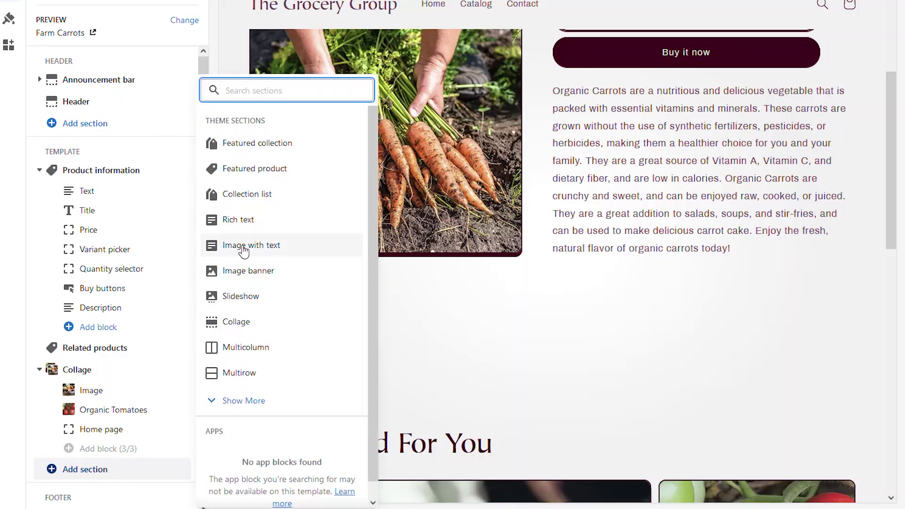
pyautogui.click(286, 246)
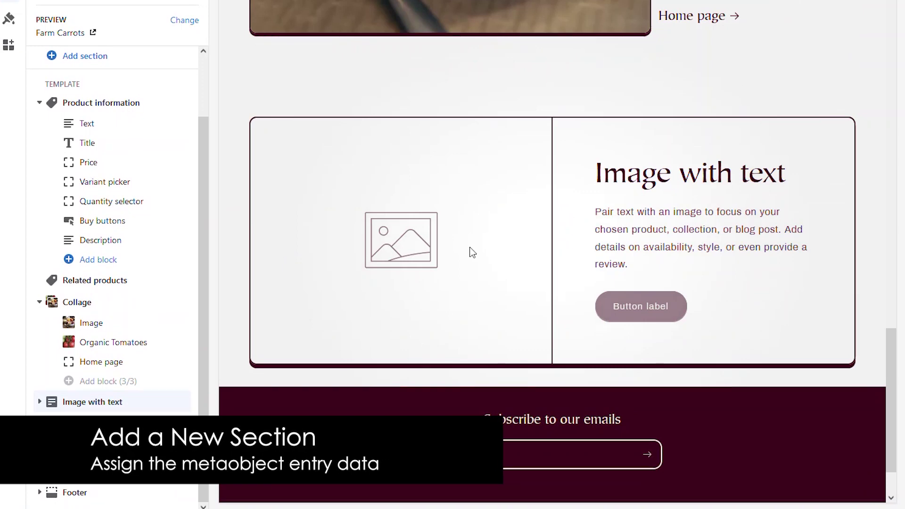
# Move the Image with text section between Related products and Collage, and check its placement in the preview
pyautogui.moveTo(178, 402); pyautogui.dragTo(154, 309)
pyautogui.scroll(10, 829, 212)
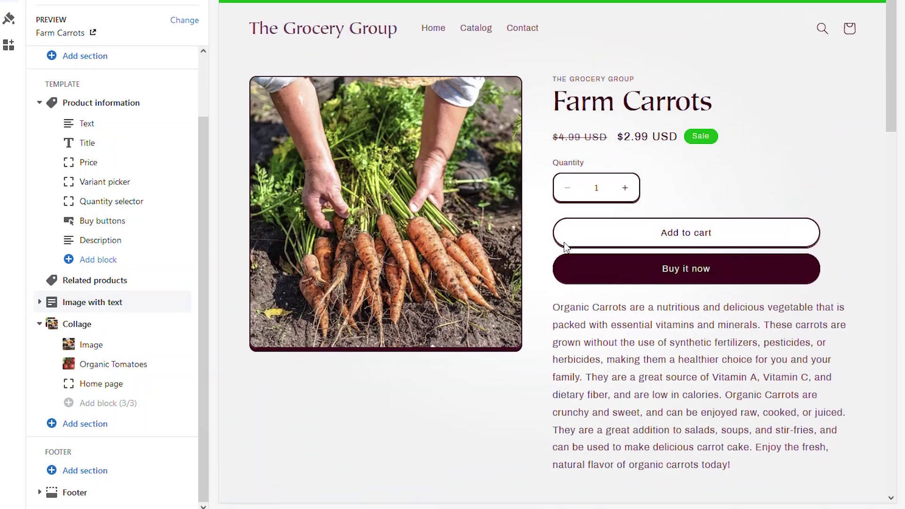
pyautogui.scroll(-7, 556, 236)
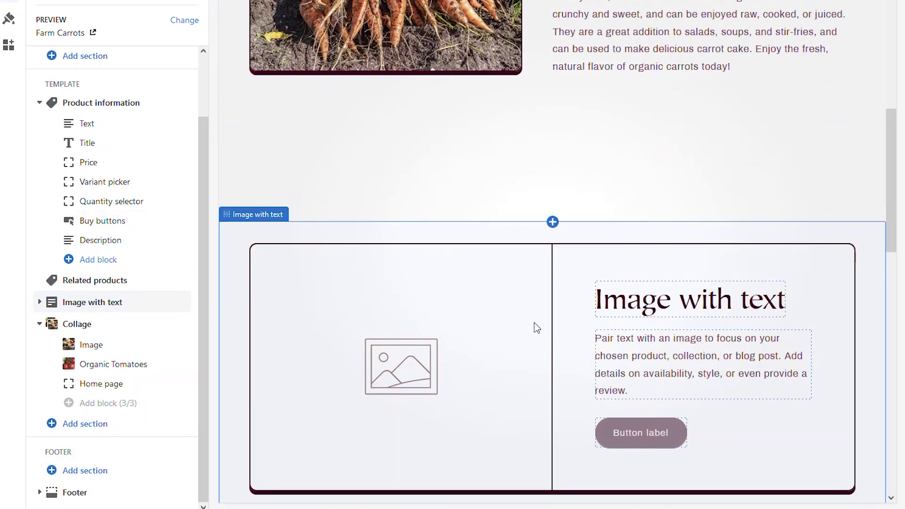
pyautogui.scroll(-4, 537, 328)
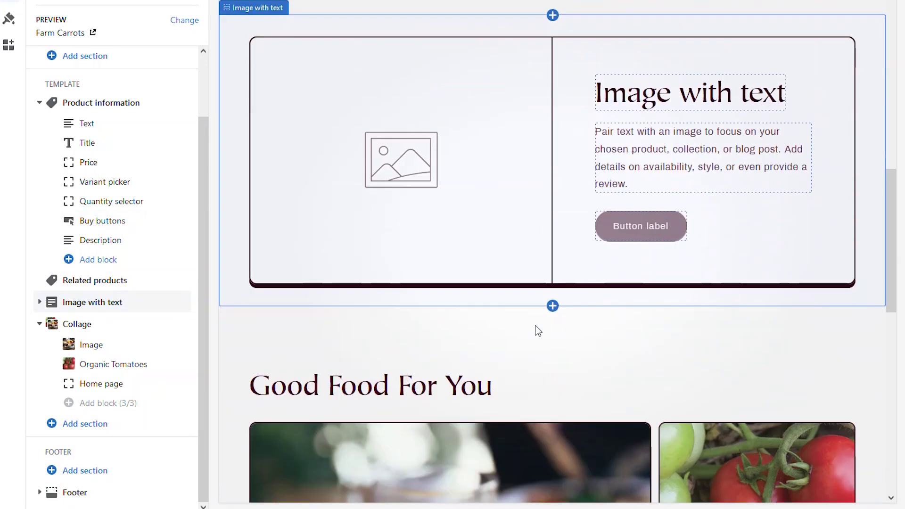
# Connect the Image with text section's image to the Image field of the Source Farm metaobject
pyautogui.click(404, 141)
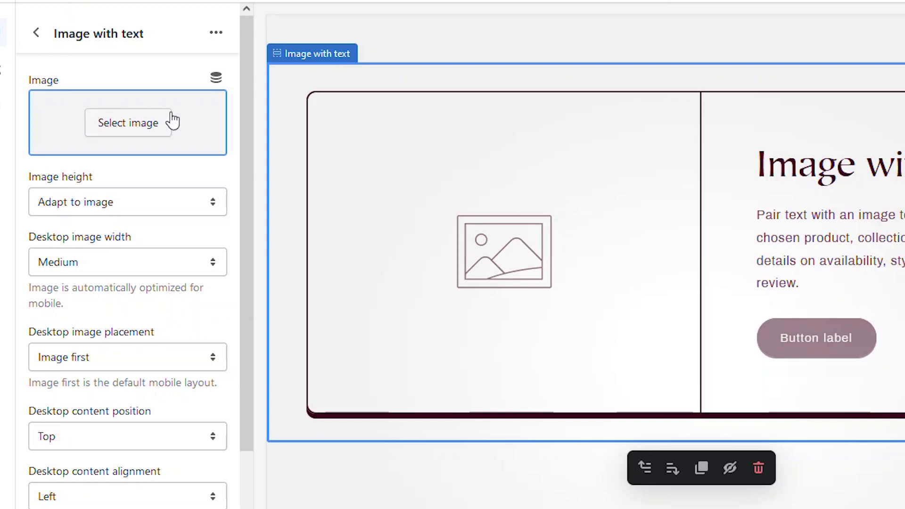
pyautogui.click(219, 79)
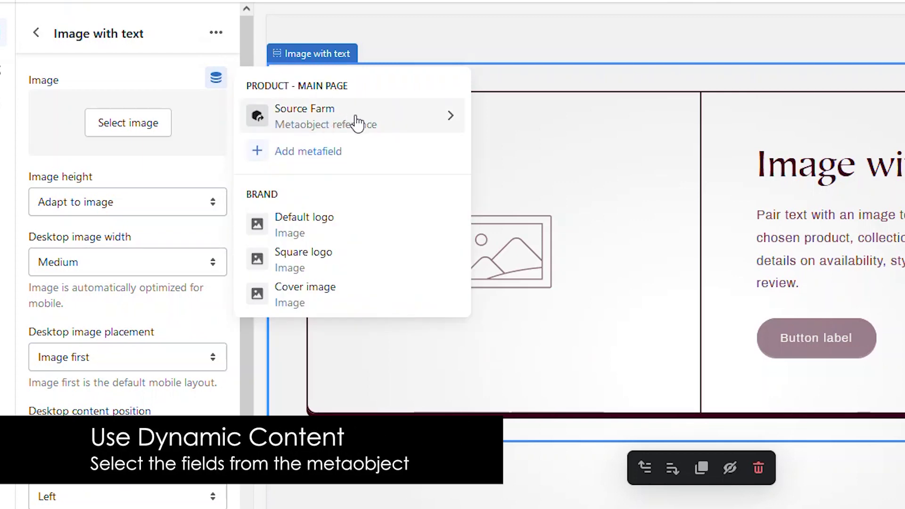
pyautogui.click(451, 116)
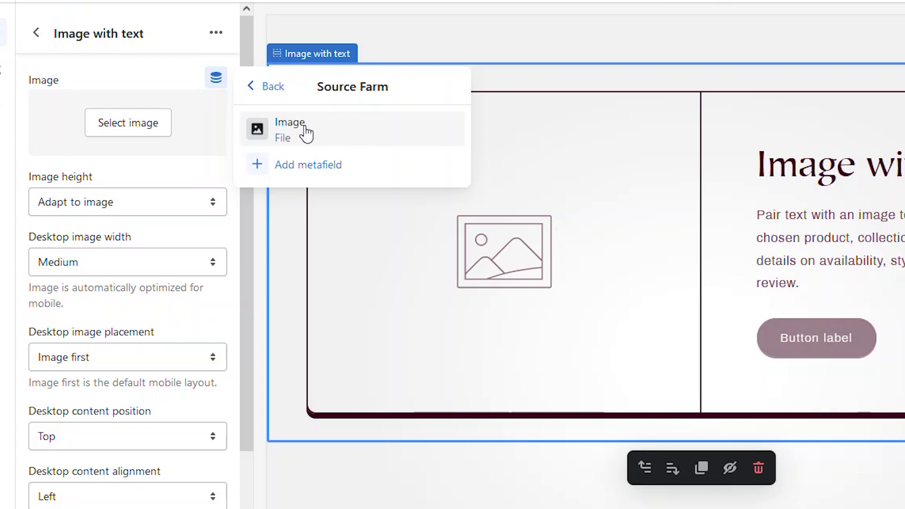
pyautogui.click(348, 135)
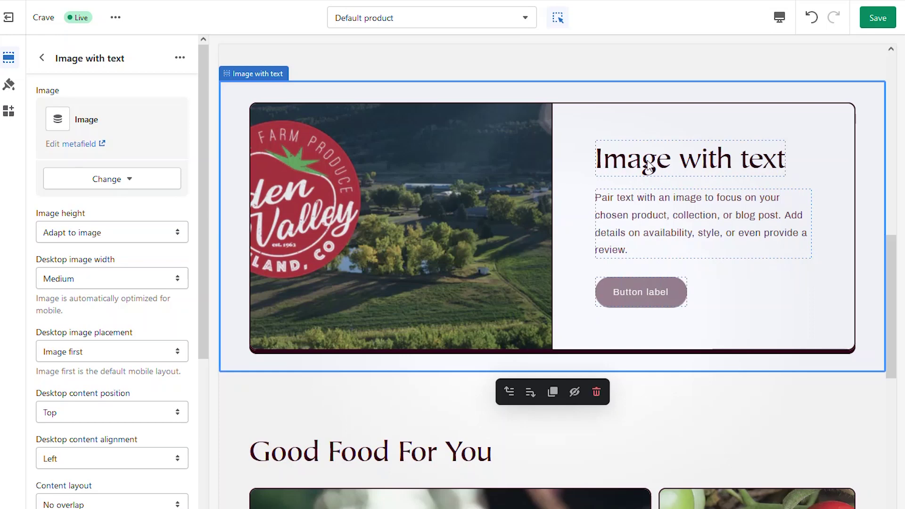
# Insert the Source Farm metaobject's Name field as dynamic content in the section's heading
pyautogui.click(665, 165)
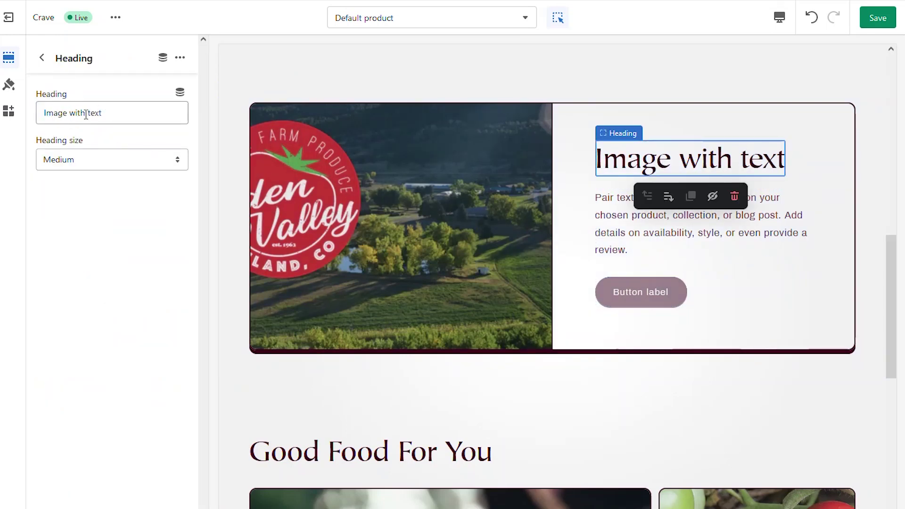
pyautogui.click(180, 93)
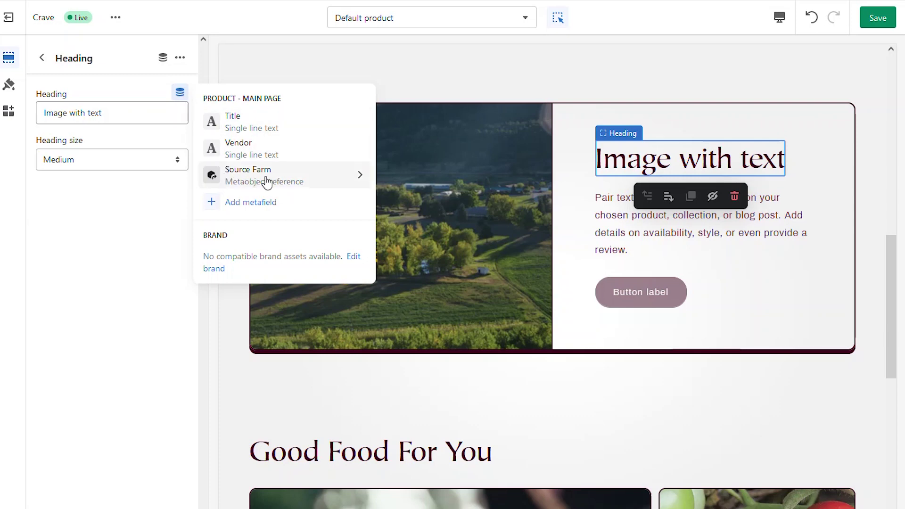
pyautogui.click(359, 179)
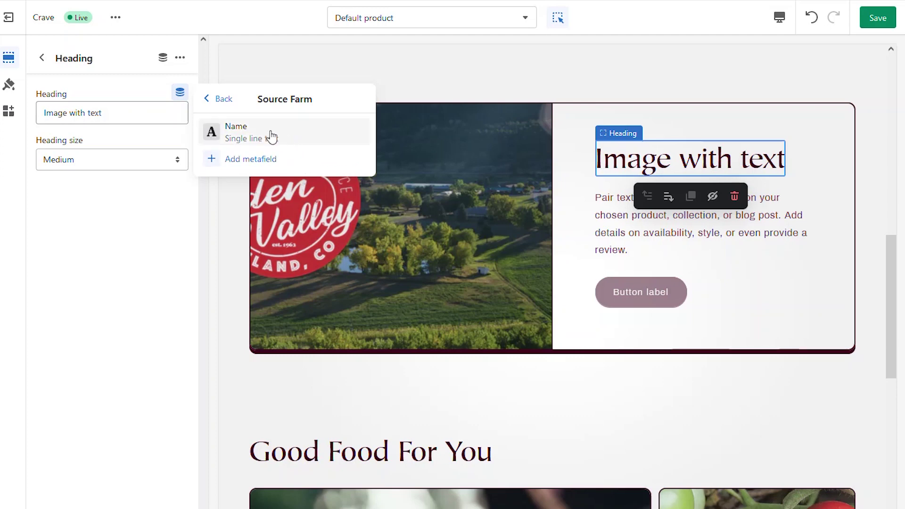
pyautogui.click(306, 140)
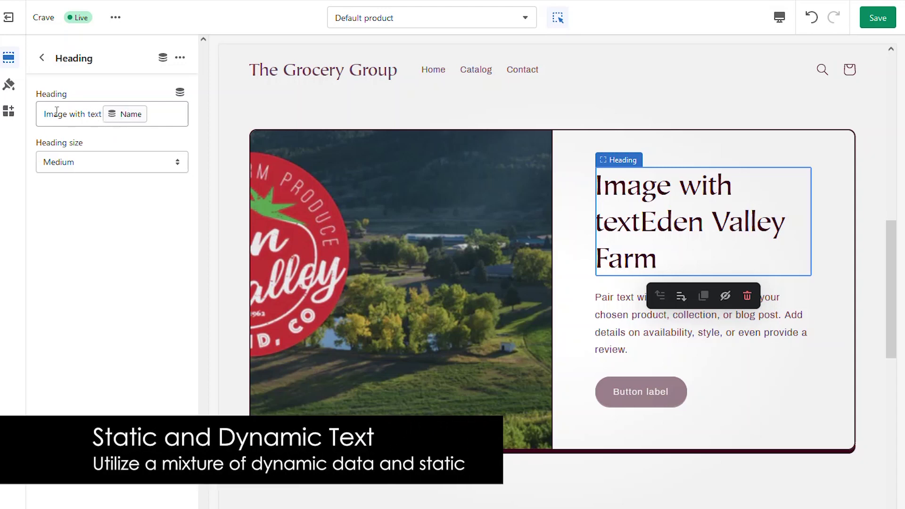
# Replace the static heading text before the dynamic Name field with "Name:" and change that prefix to "Farm:"
pyautogui.moveTo(103, 115); pyautogui.dragTo(42, 118)
pyautogui.write('n')
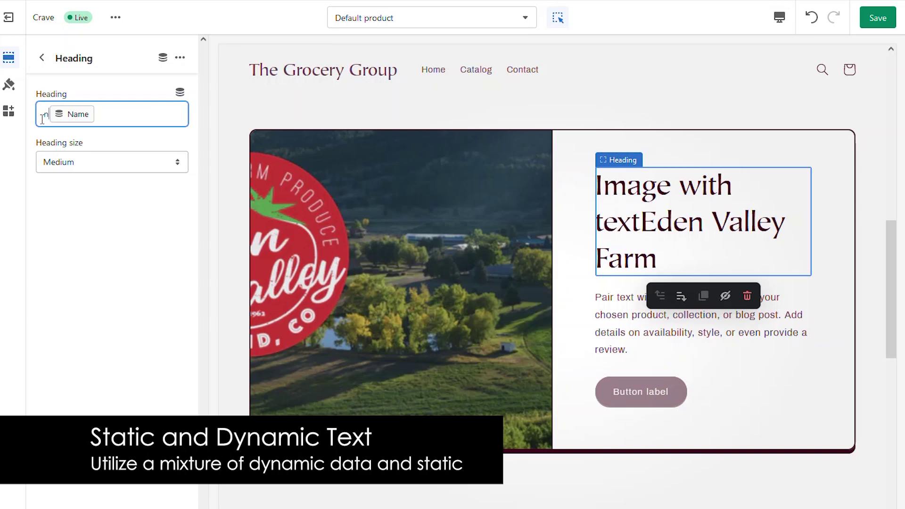
pyautogui.press('BackSpace')
pyautogui.write('Name: Name')
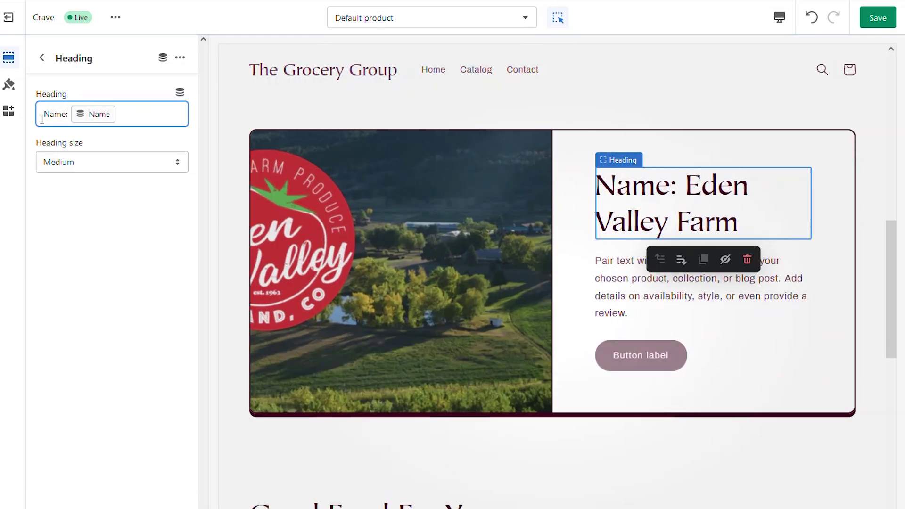
pyautogui.doubleClick(54, 115)
pyautogui.write('Farm')
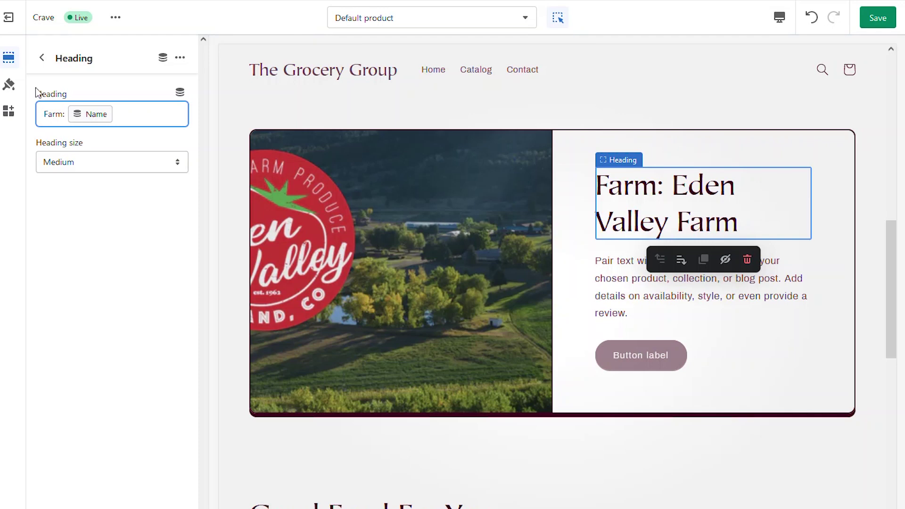
# Delete the static text from the heading so it holds only the dynamic Name field
pyautogui.moveTo(60, 114); pyautogui.dragTo(32, 122)
pyautogui.press('BackSpace')
pyautogui.press('BackSpace')
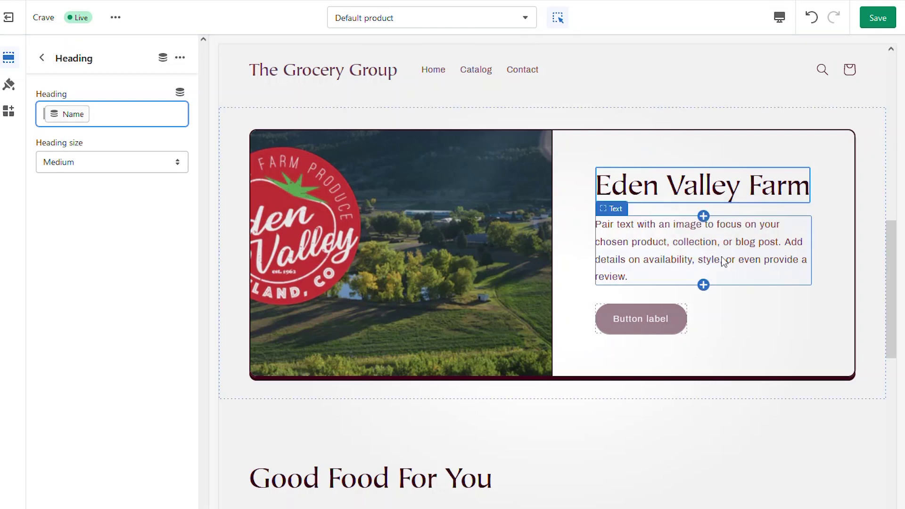
# Clear the section's placeholder paragraph and connect the text content to the Bio field of Source Farm
pyautogui.click(764, 258)
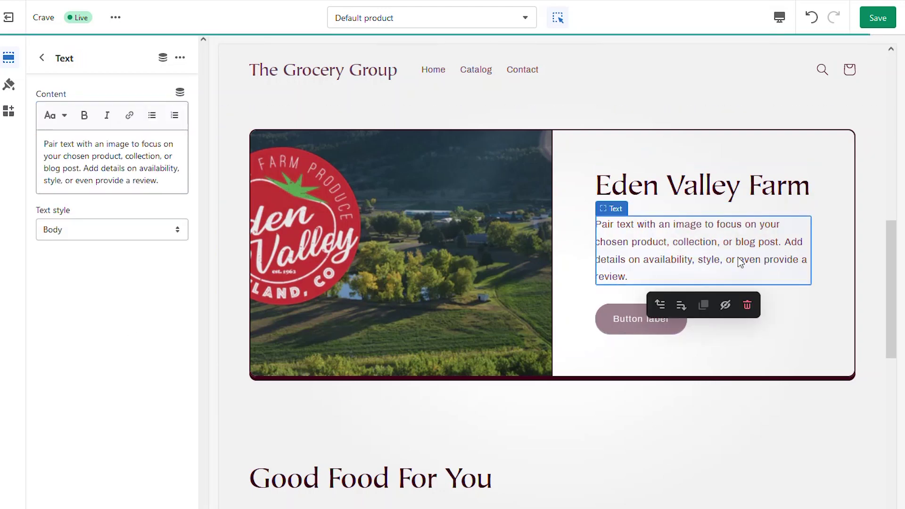
pyautogui.moveTo(160, 181); pyautogui.dragTo(42, 144)
pyautogui.press('BackSpace')
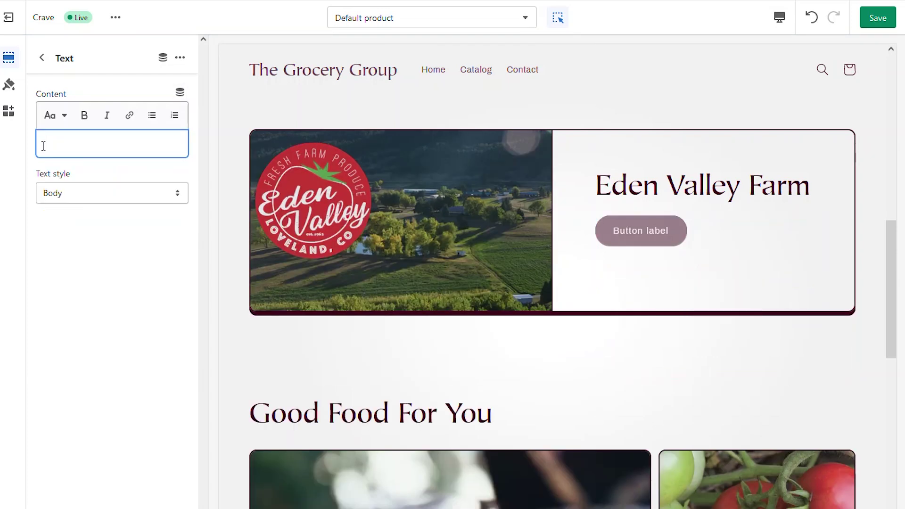
pyautogui.click(179, 92)
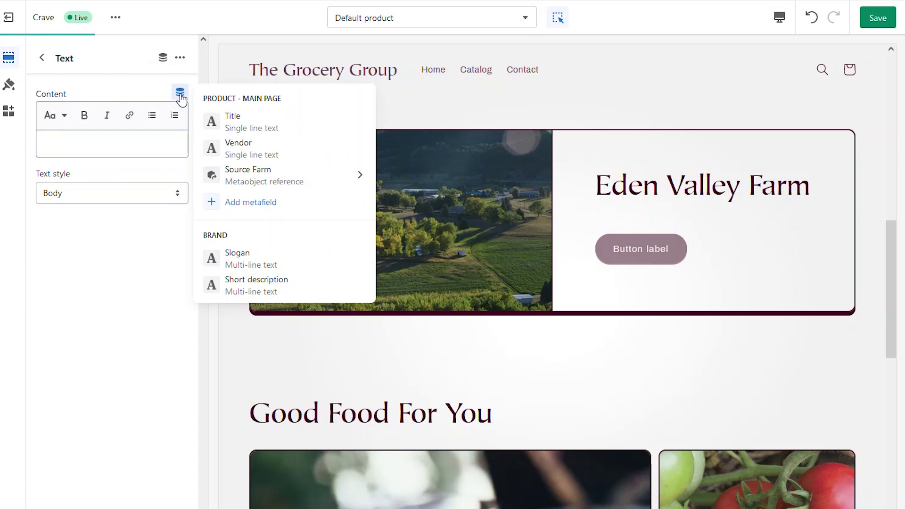
pyautogui.click(358, 177)
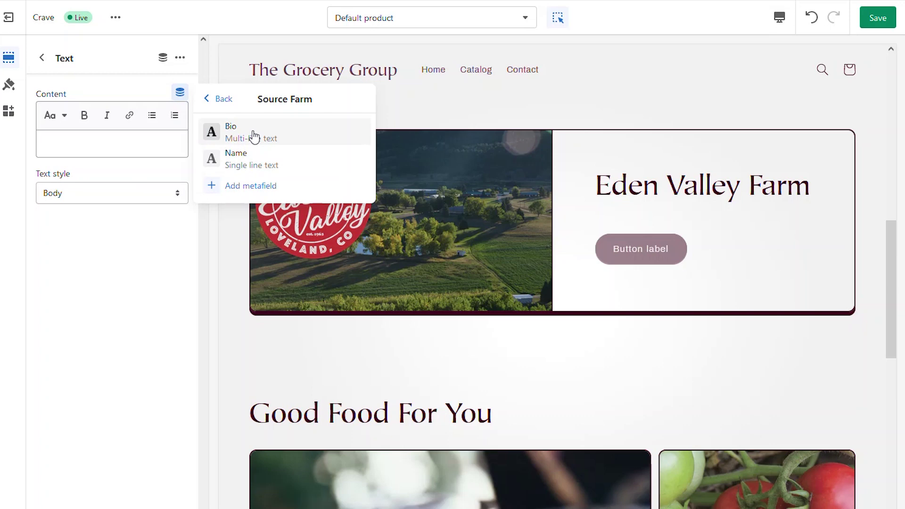
pyautogui.click(254, 136)
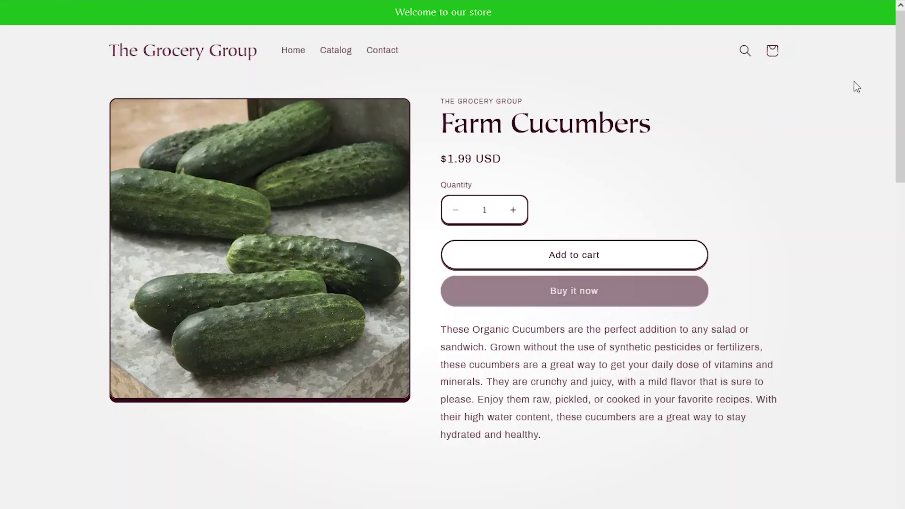
# Check the farm section on the Farm Cucumbers and Farm Carrots product pages in the storefront
pyautogui.moveTo(900, 71); pyautogui.dragTo(901, 220)
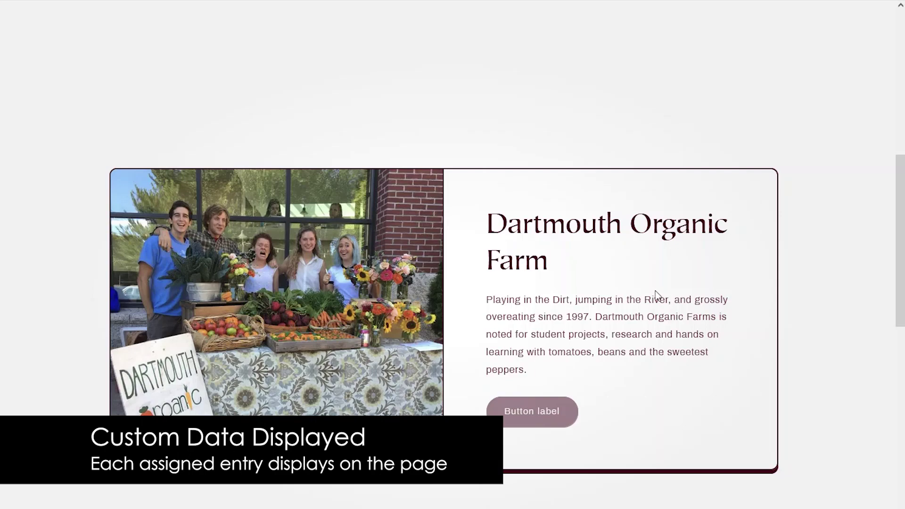
pyautogui.press('Home')
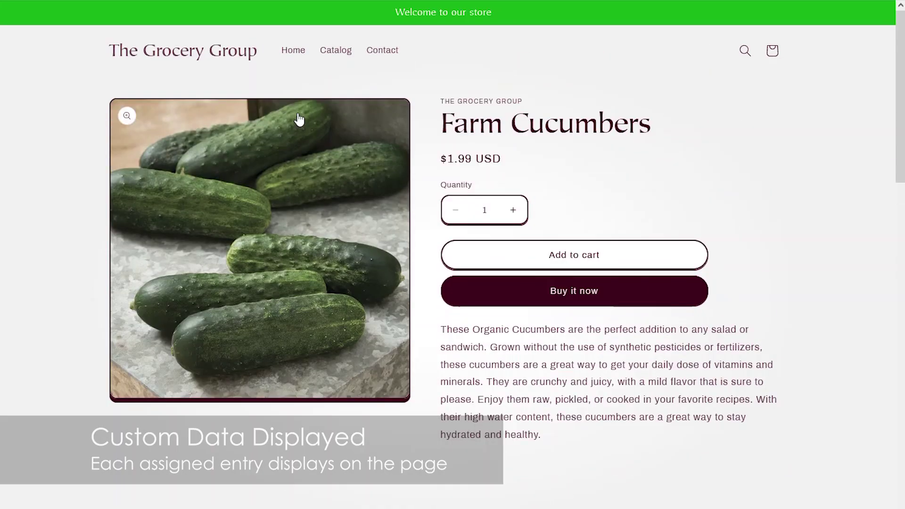
pyautogui.click(329, 57)
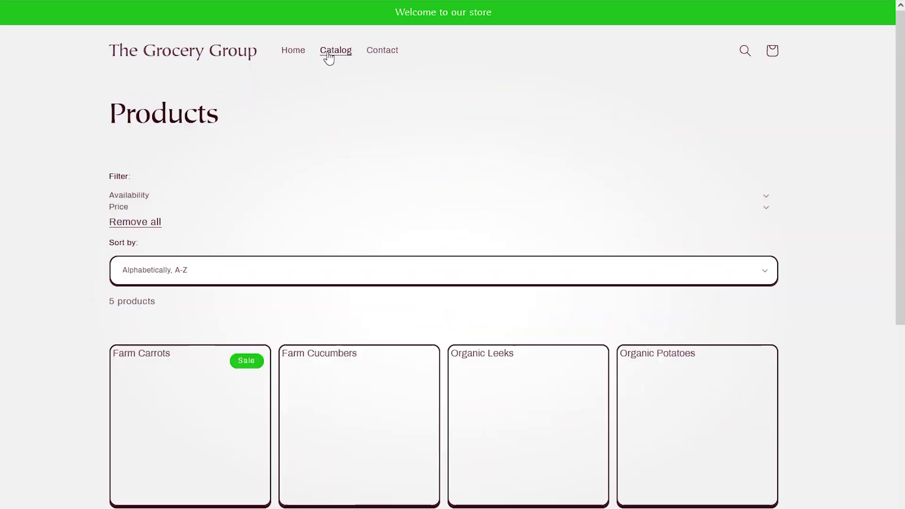
pyautogui.click(191, 294)
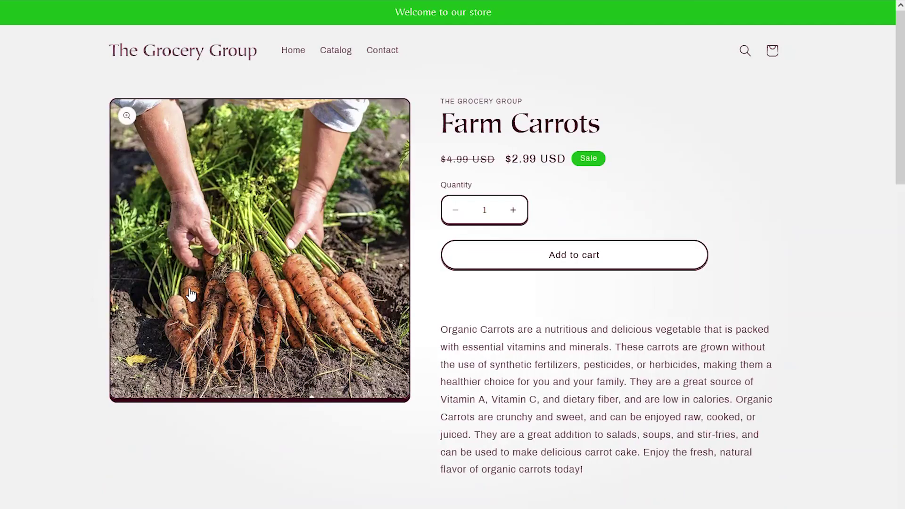
pyautogui.scroll(-10, 194, 313)
pyautogui.scroll(-1, 197, 313)
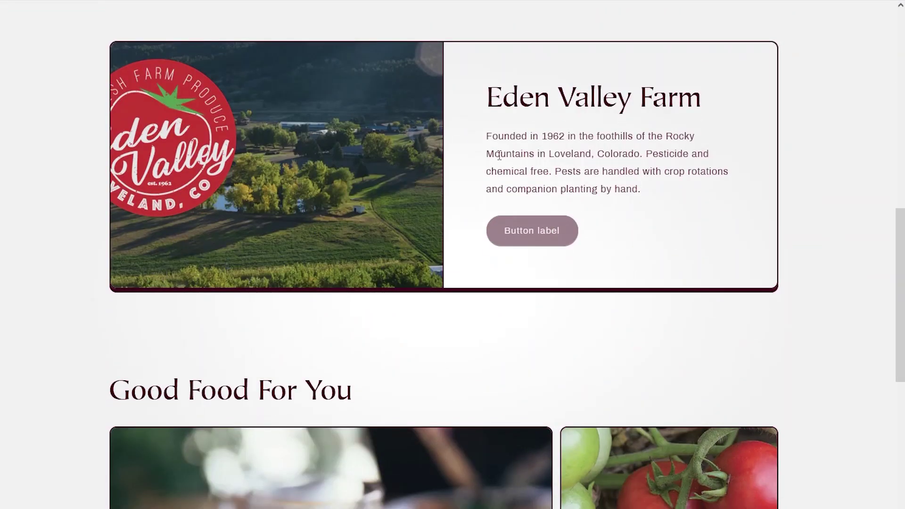
pyautogui.scroll(11, 486, 171)
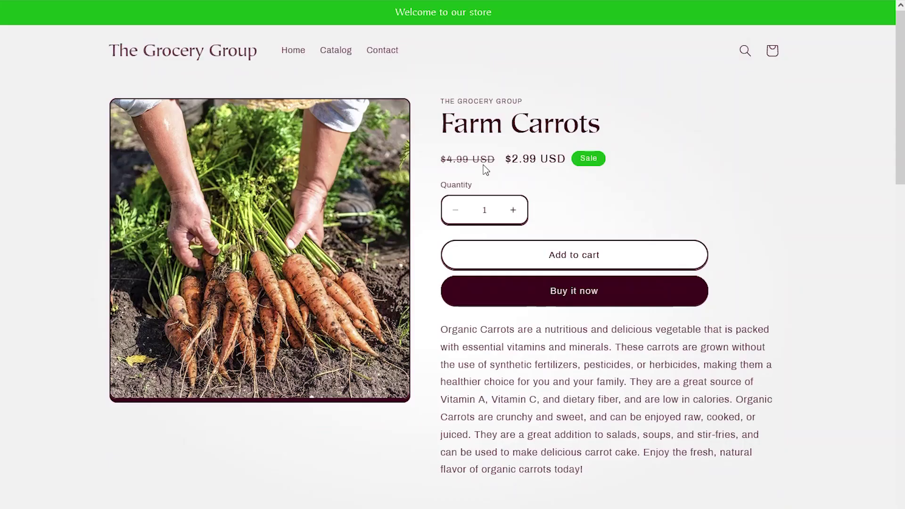
# Open the Organic Leeks product page from the storefront catalog and review its farm section
pyautogui.click(338, 56)
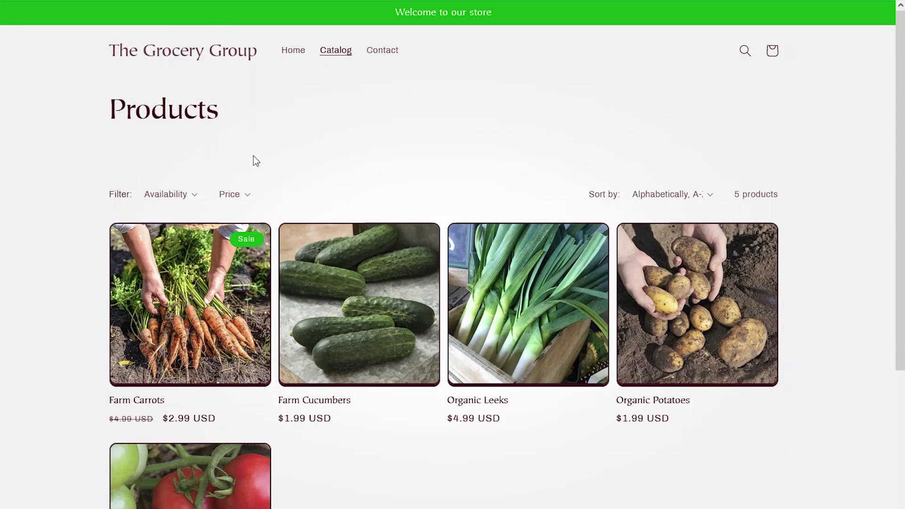
pyautogui.click(521, 298)
pyautogui.scroll(-17, 521, 298)
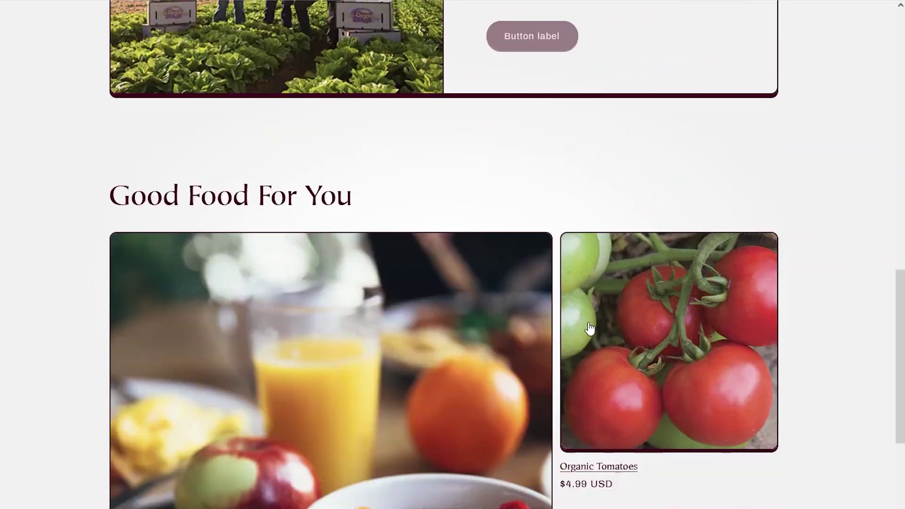
pyautogui.scroll(8, 375, 330)
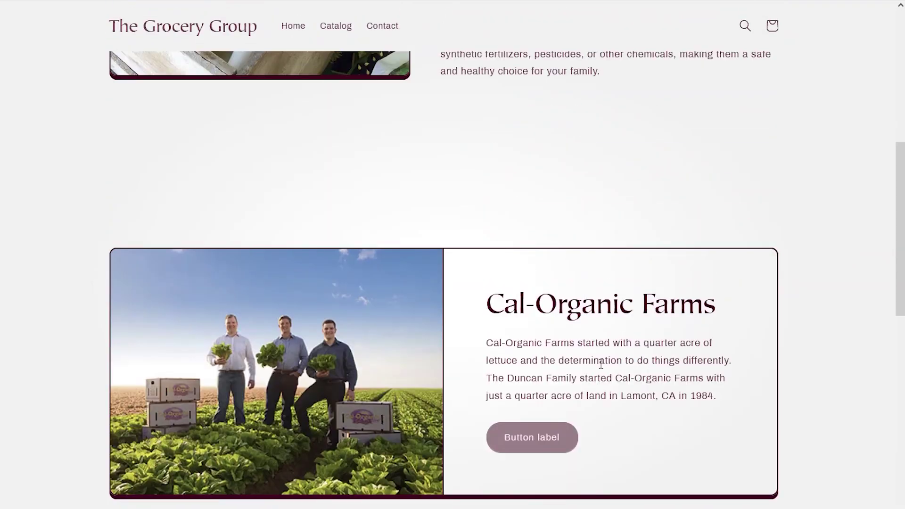
pyautogui.scroll(8, 599, 363)
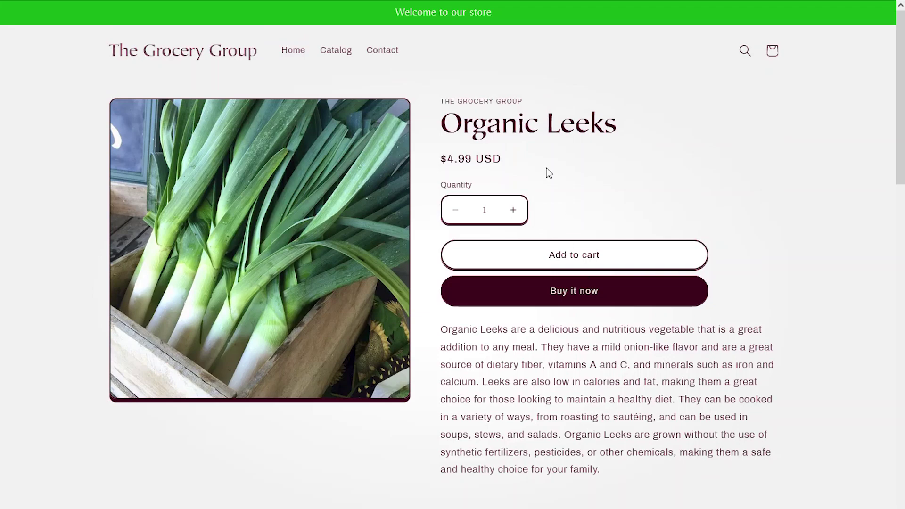
pyautogui.scroll(-2, 591, 302)
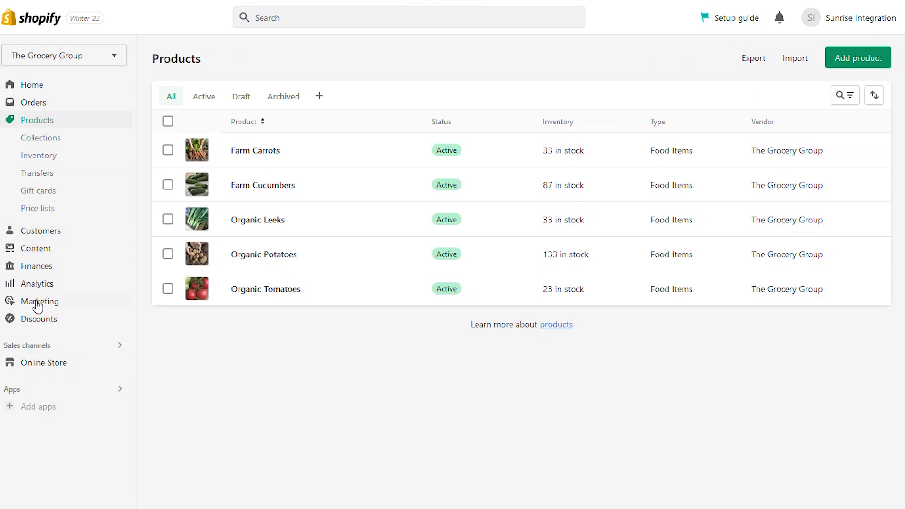
# Rename the Dartmouth Organic Farm metaobject entry as Dartmouth Organic Collective in the Shopify admin and save
pyautogui.click(88, 252)
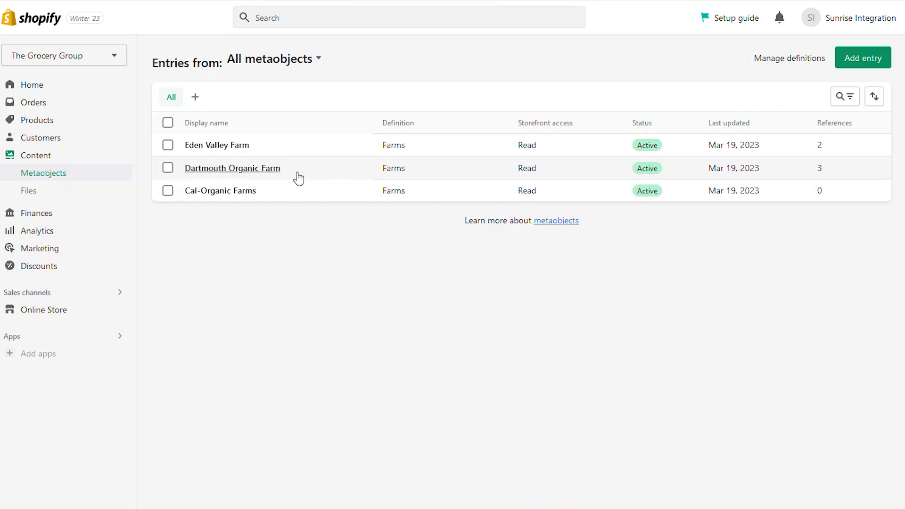
pyautogui.click(231, 174)
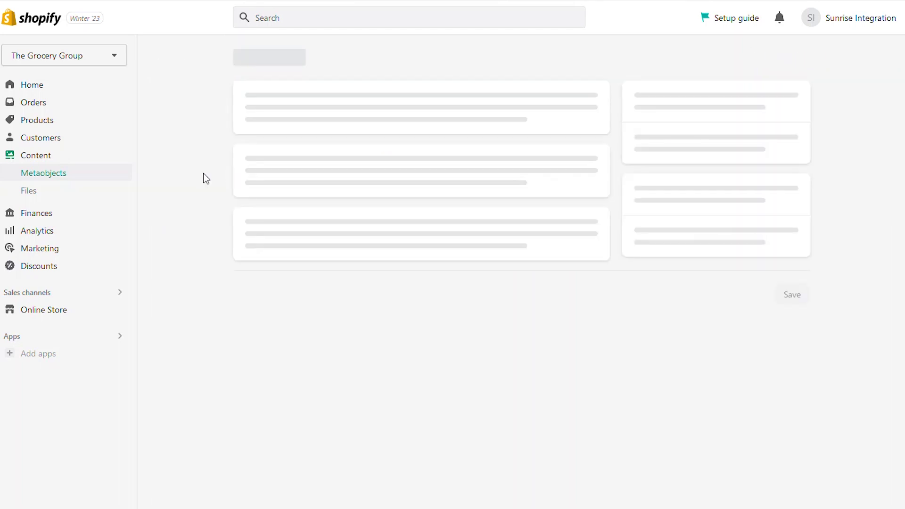
pyautogui.doubleClick(336, 122)
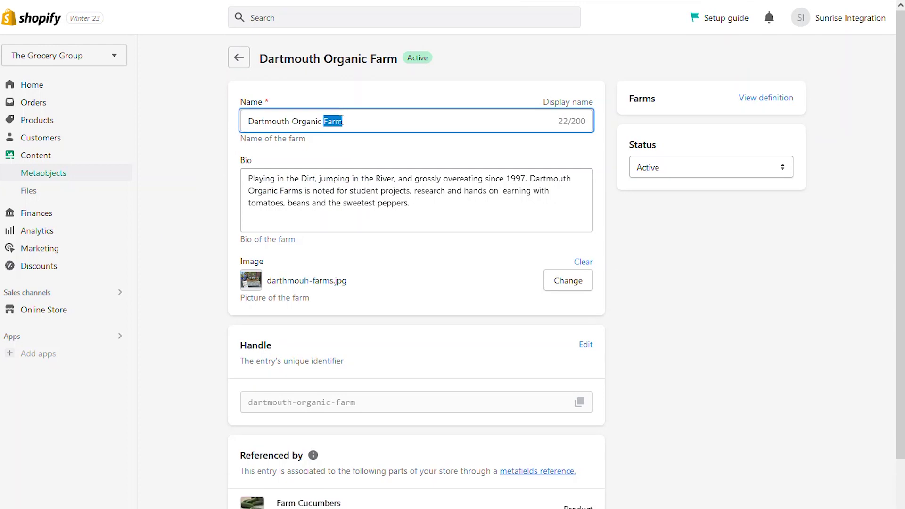
pyautogui.write('Collective')
pyautogui.click(782, 19)
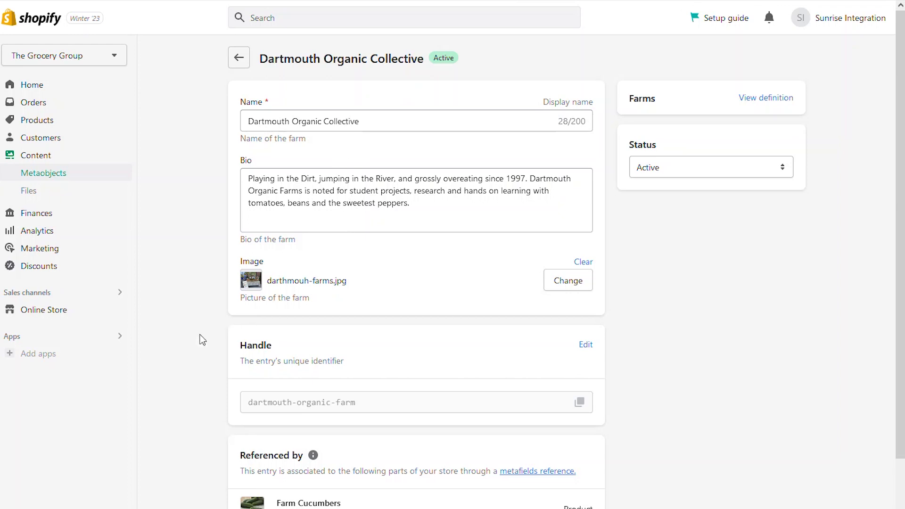
# Review which products reference the Dartmouth Organic Collective entry
pyautogui.scroll(-3, 202, 339)
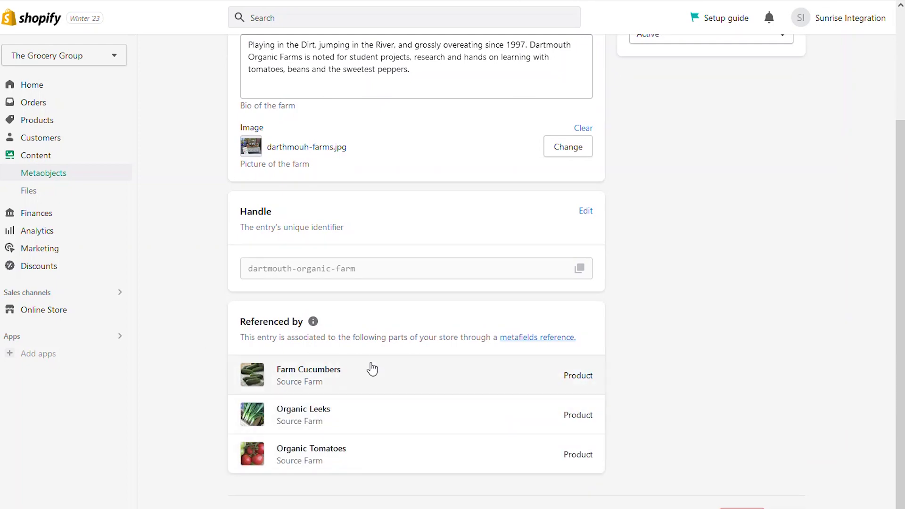
pyautogui.scroll(3, 359, 292)
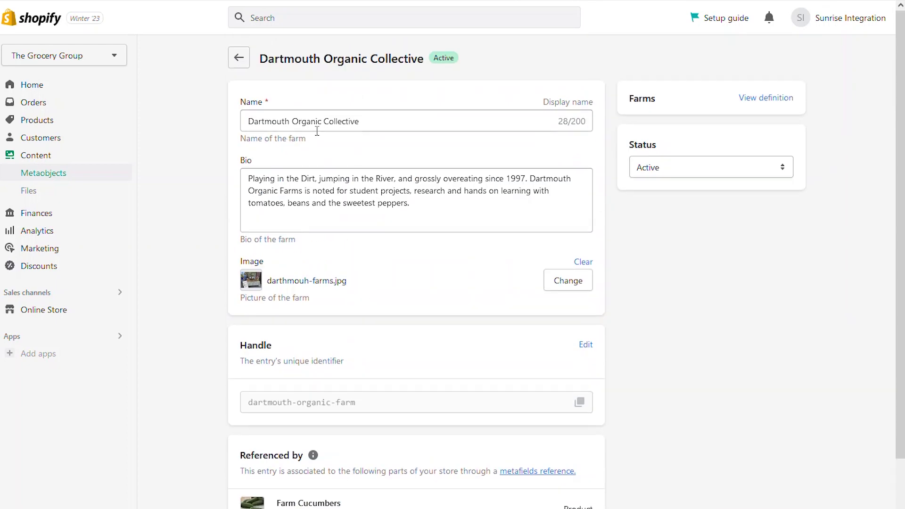
pyautogui.scroll(-3, 424, 415)
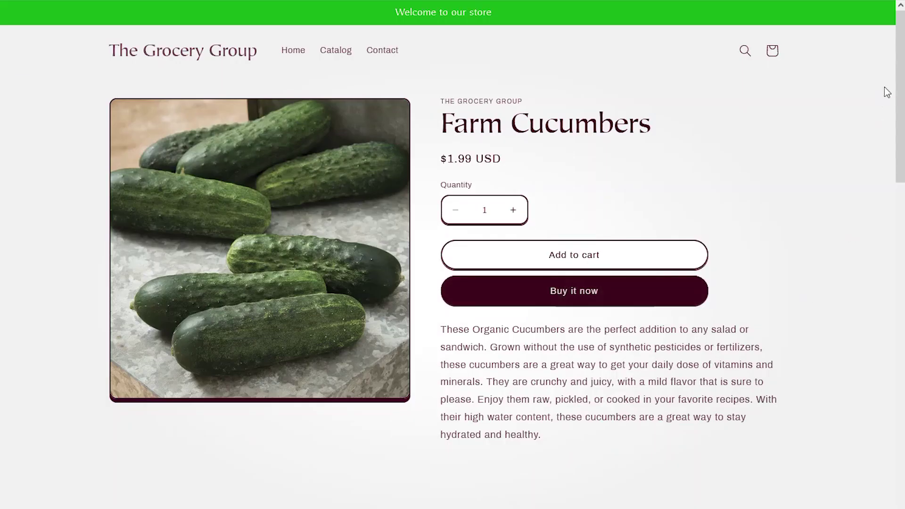
# Check the farm name in the section on the storefront's Farm Cucumbers and Organic Leeks product pages
pyautogui.moveTo(901, 66); pyautogui.dragTo(849, 202)
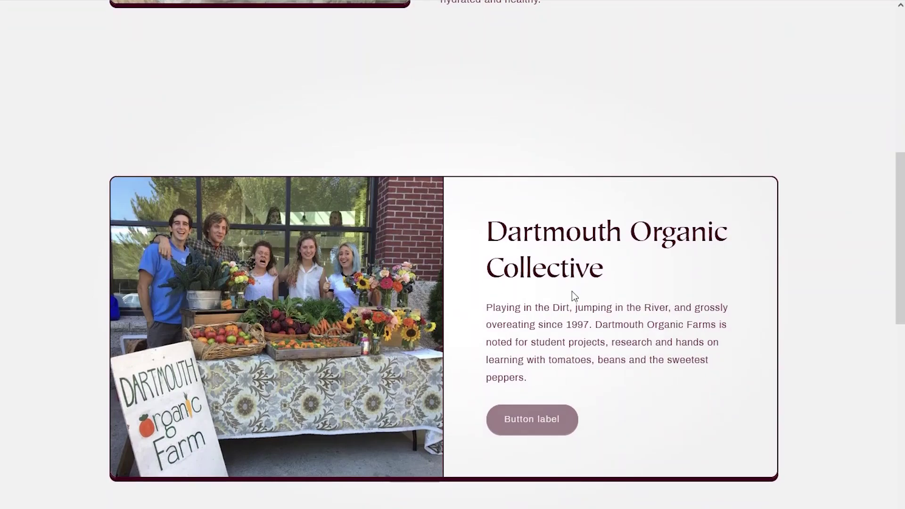
pyautogui.scroll(10, 572, 296)
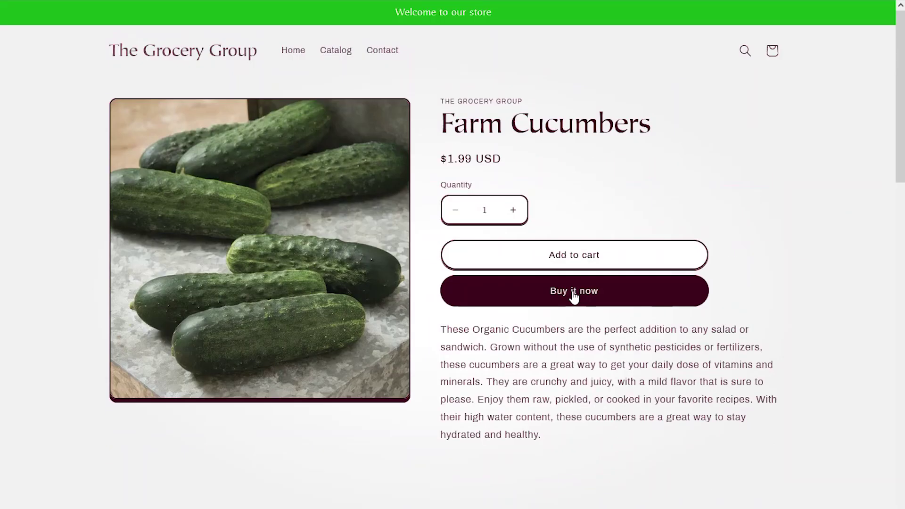
pyautogui.click(336, 61)
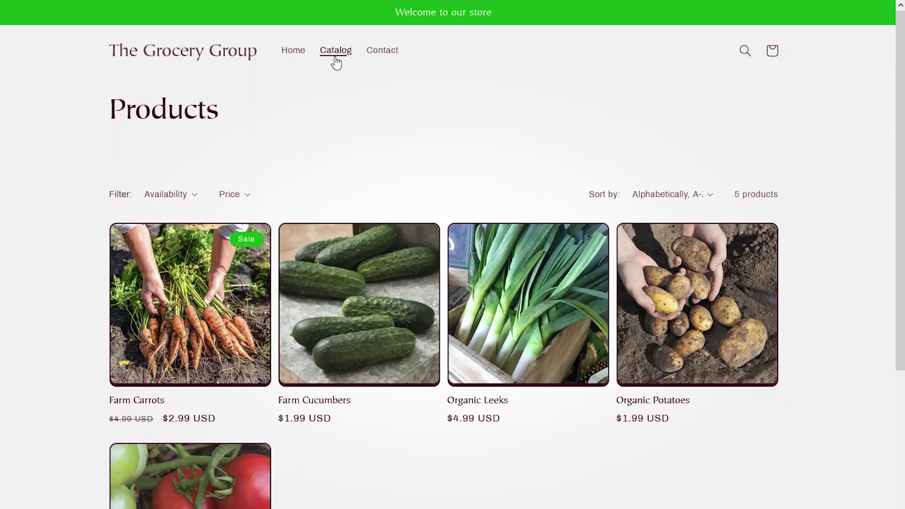
pyautogui.click(517, 289)
pyautogui.scroll(-10, 558, 289)
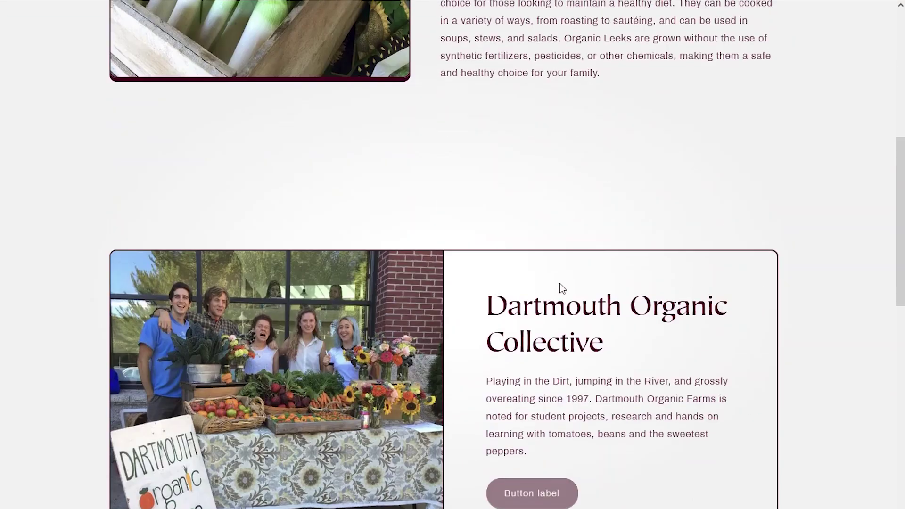